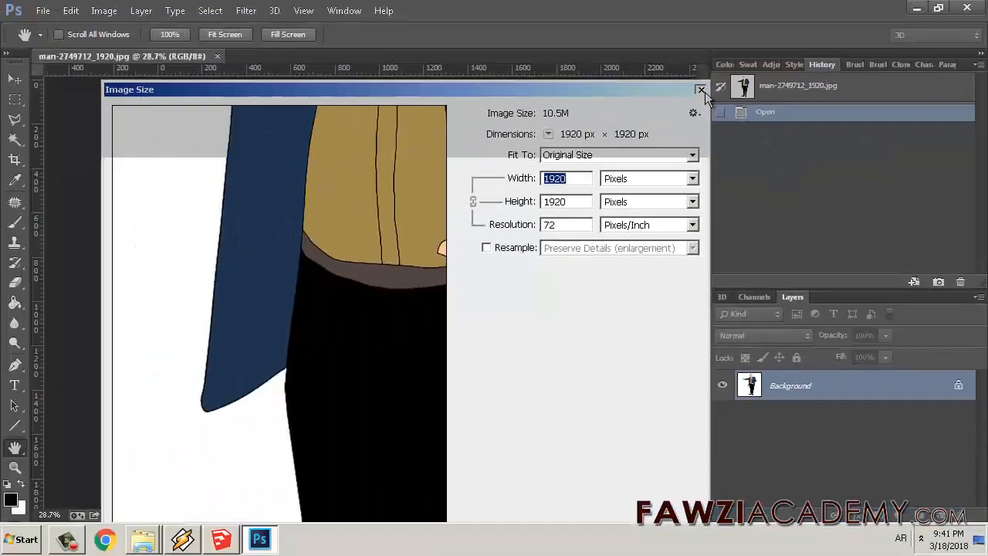
Switch to SketchUp and draw an upright rectangle from the origin along the red and blue axes, about 2 m wide
{"action": "left_click", "coordinate": [214, 544]}
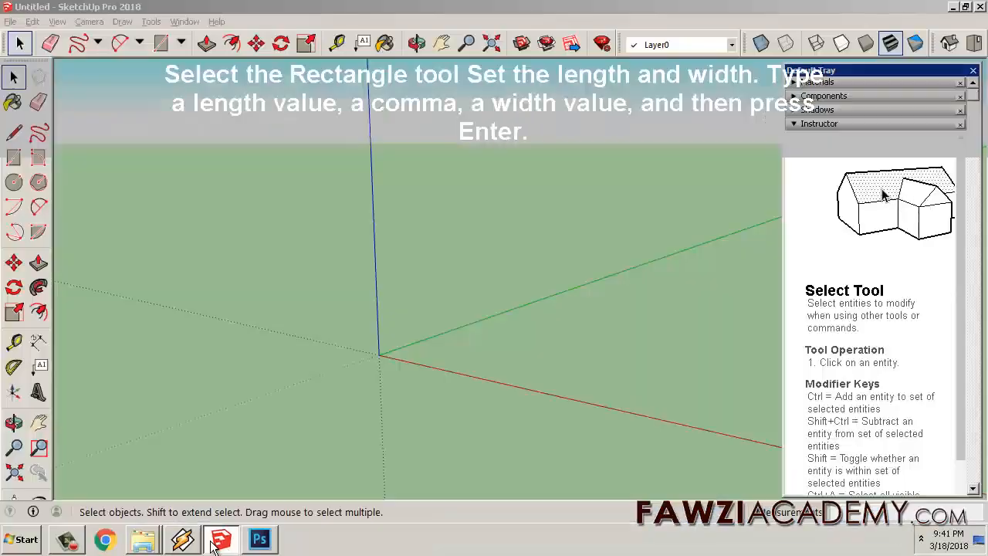
{"action": "left_click", "coordinate": [13, 157]}
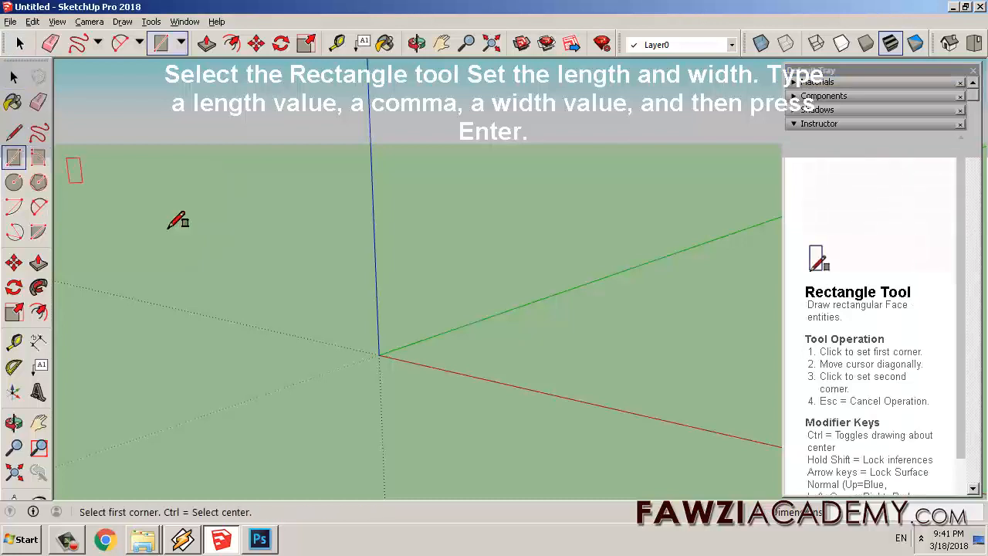
{"action": "left_click", "coordinate": [378, 353]}
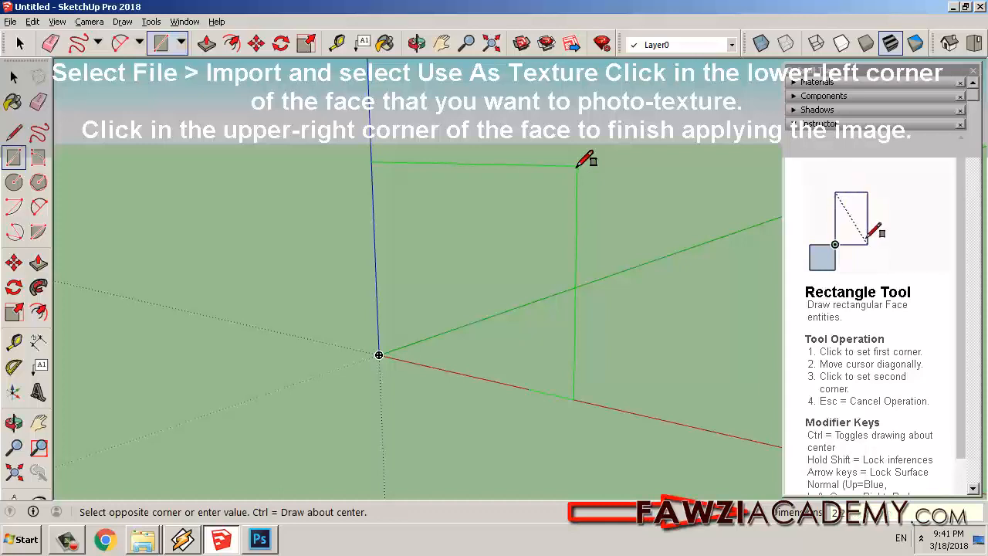
{"action": "key", "text": "Return"}
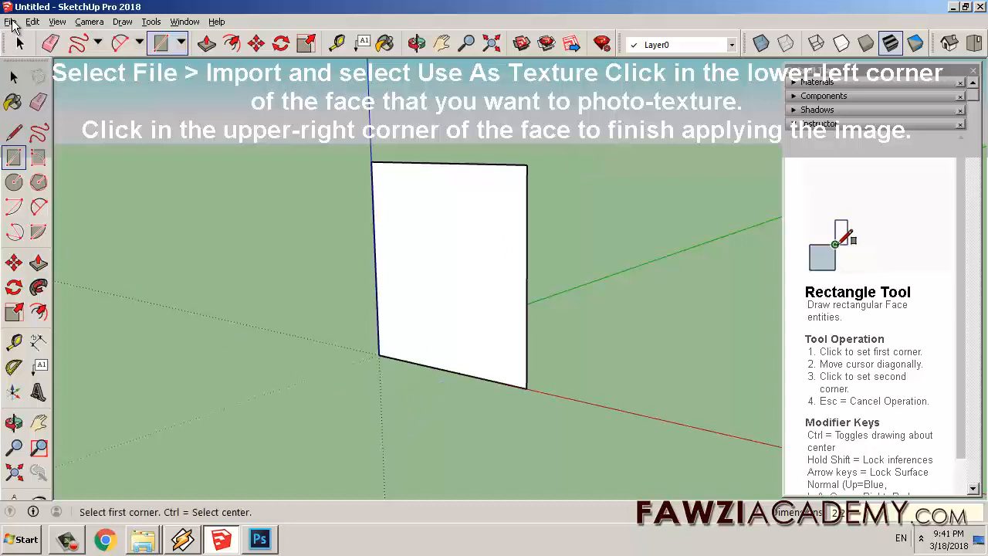
Import the image man-2749712_1920.jpg for use as a texture
{"action": "left_click", "coordinate": [10, 21]}
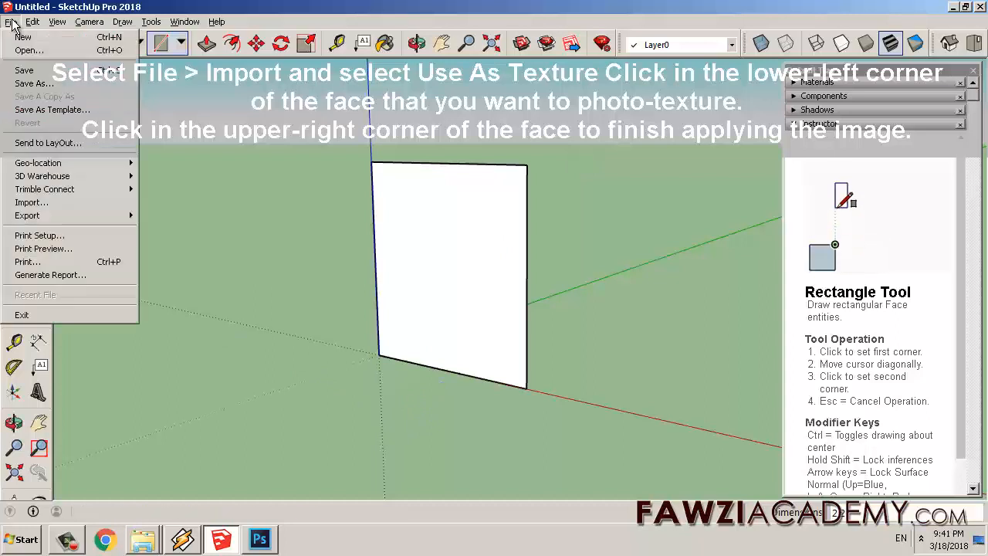
{"action": "left_click", "coordinate": [31, 202]}
{"action": "left_click", "coordinate": [786, 339]}
{"action": "left_click", "coordinate": [722, 286]}
{"action": "left_click", "coordinate": [656, 455]}
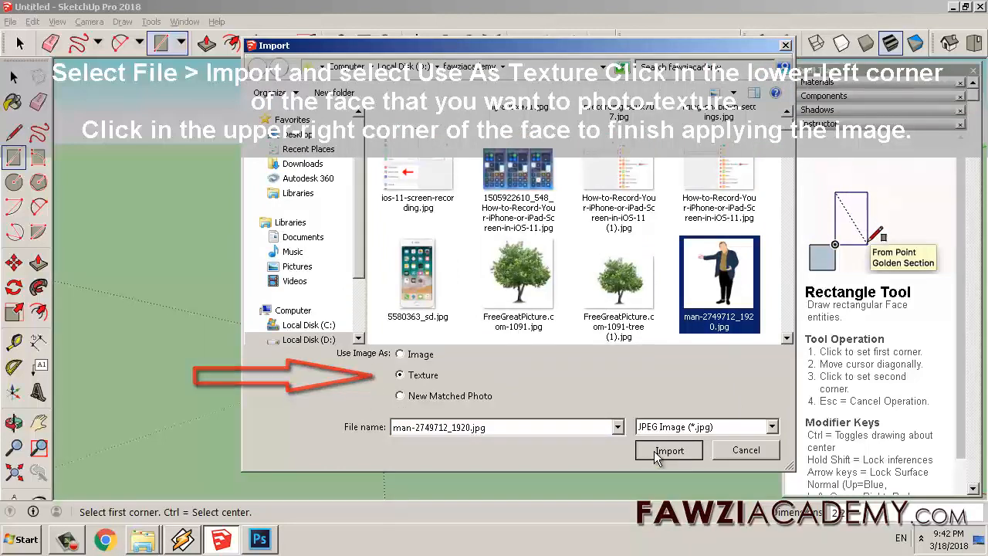
{"action": "left_click", "coordinate": [654, 451]}
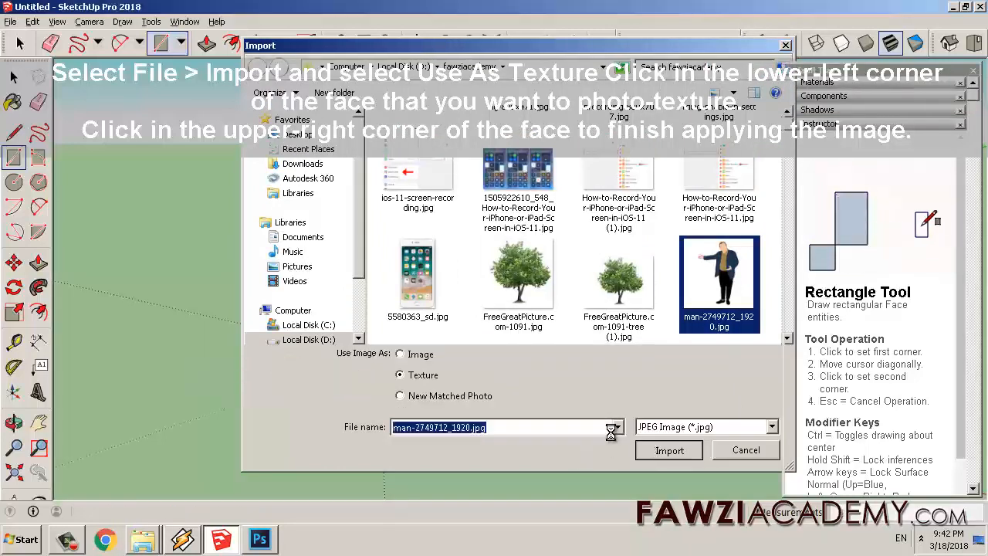
Apply the man texture to the rectangle, anchored at the origin corner and scaled to the diagonally opposite upper corner
{"action": "double_click", "coordinate": [378, 355]}
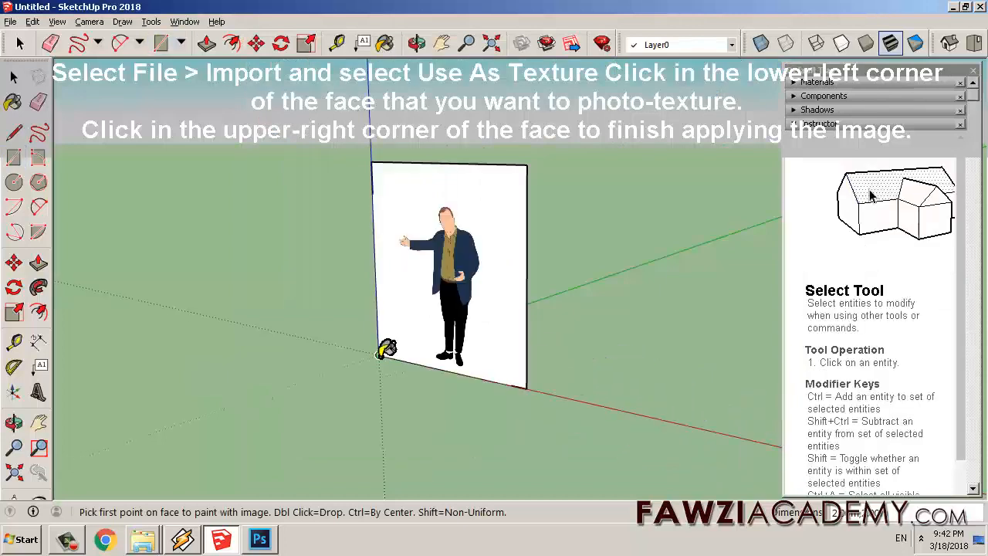
{"action": "left_click", "coordinate": [378, 355]}
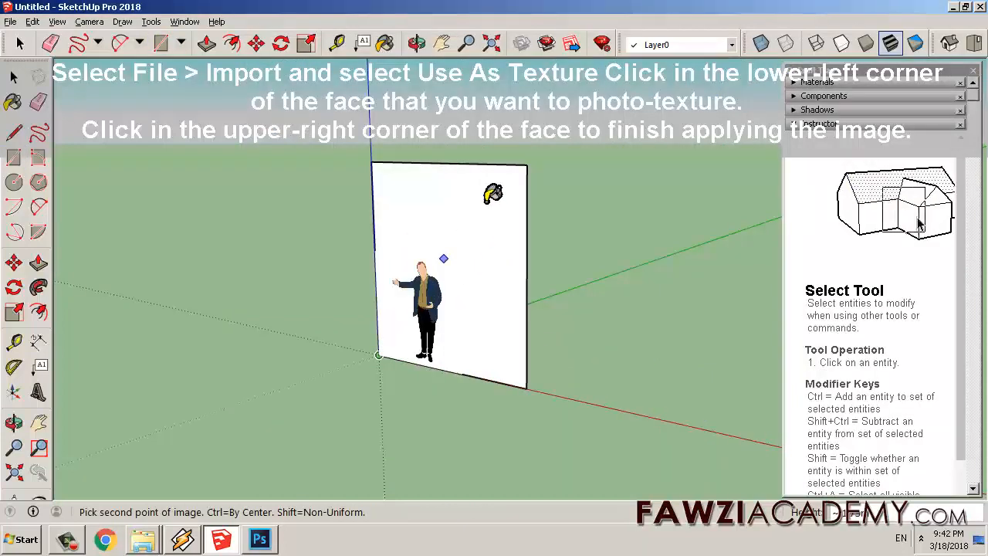
{"action": "left_click", "coordinate": [528, 164]}
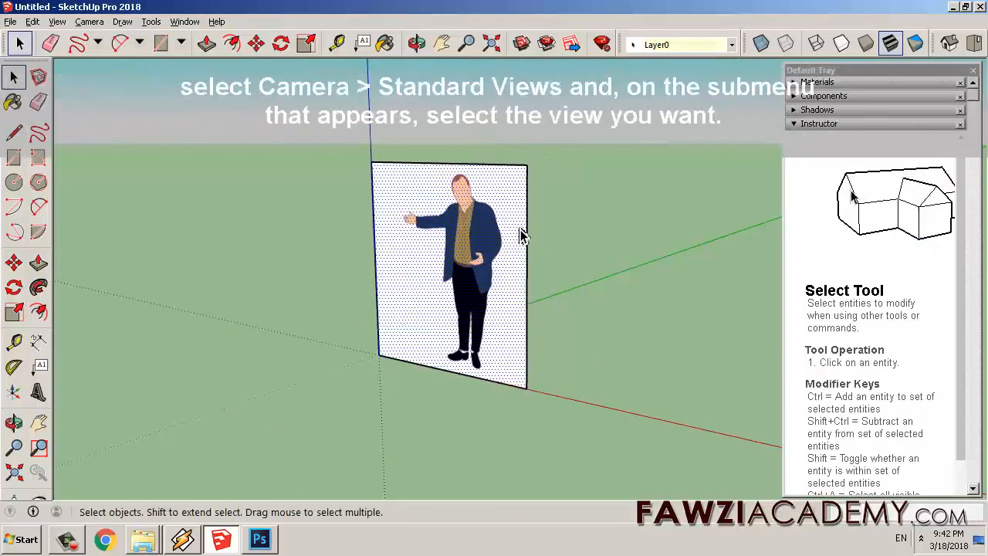
In the standard Front view, move the face's lower edge up along the blue axis to just beneath the man's shoes
{"action": "left_click", "coordinate": [416, 44]}
{"action": "left_click_drag", "start_coordinate": [402, 323], "coordinate": [579, 348]}
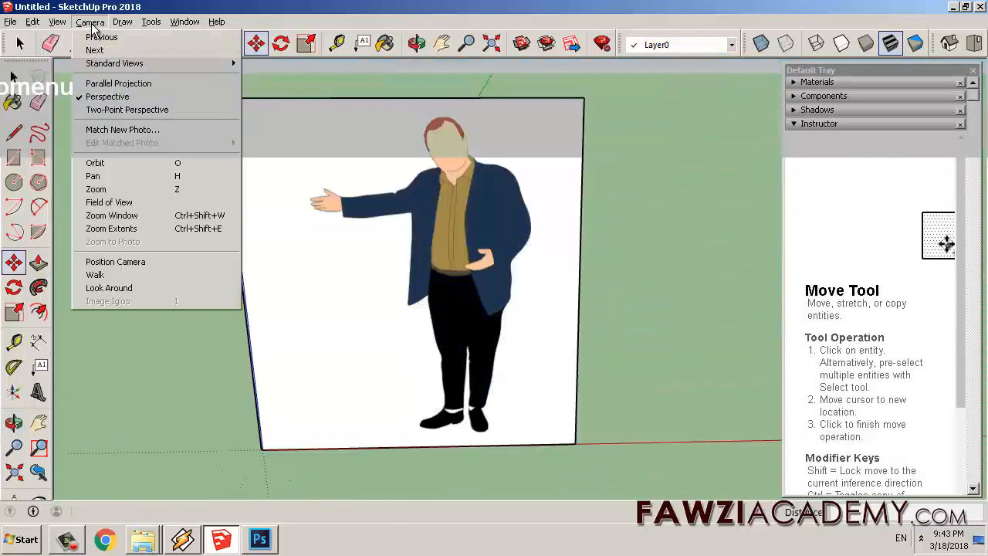
{"action": "mouse_move", "coordinate": [126, 67]}
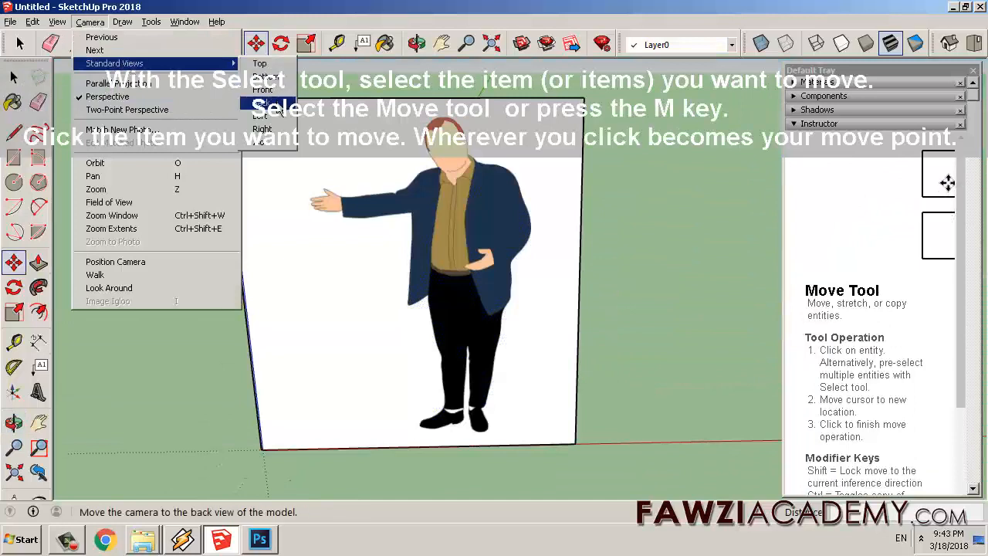
{"action": "left_click", "coordinate": [262, 89]}
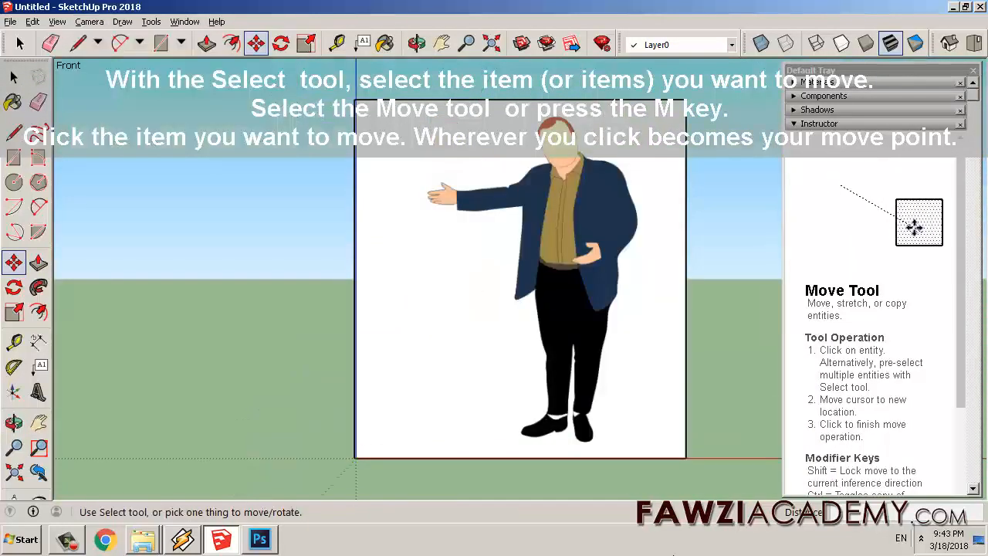
{"action": "left_click", "coordinate": [552, 457]}
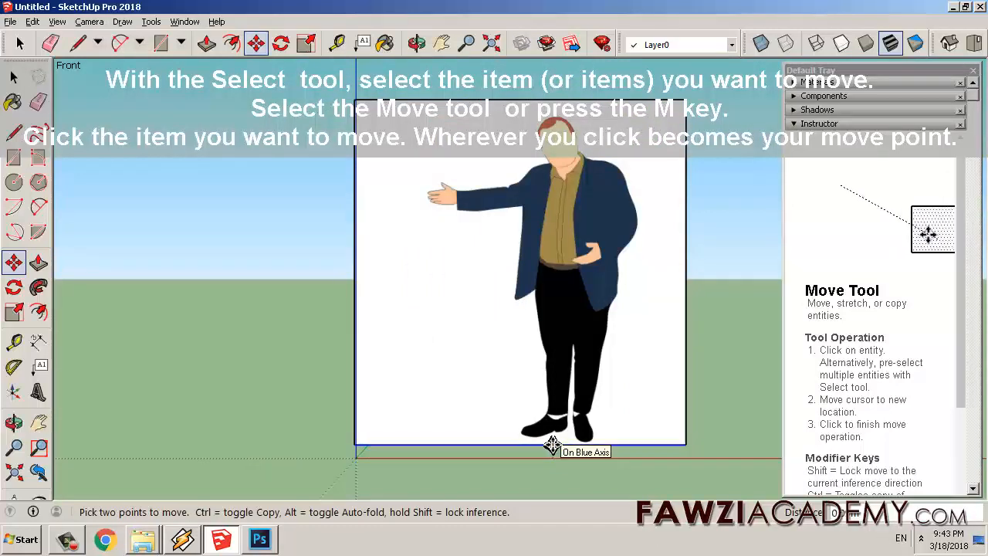
{"action": "left_click", "coordinate": [552, 445]}
Select the whole textured face and move it straight down so its lower edge rests on the red axis
{"action": "key", "text": "space"}
{"action": "left_click_drag", "start_coordinate": [288, 90], "coordinate": [746, 467]}
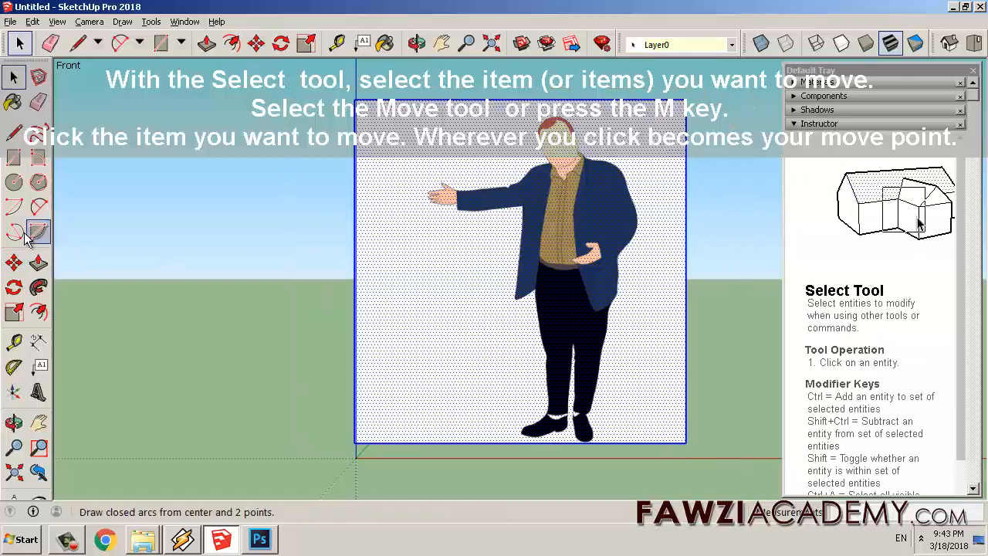
{"action": "key", "text": "m"}
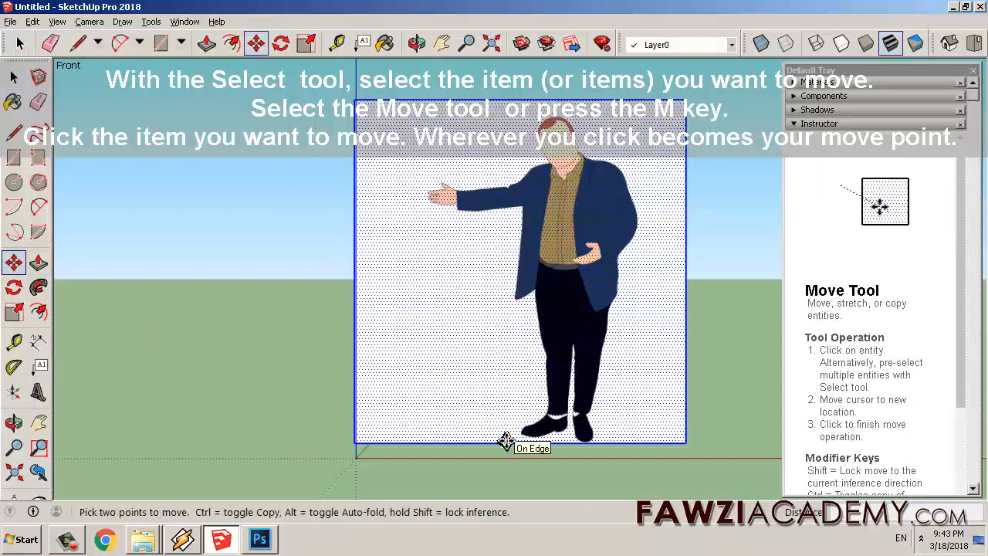
{"action": "left_click", "coordinate": [506, 442]}
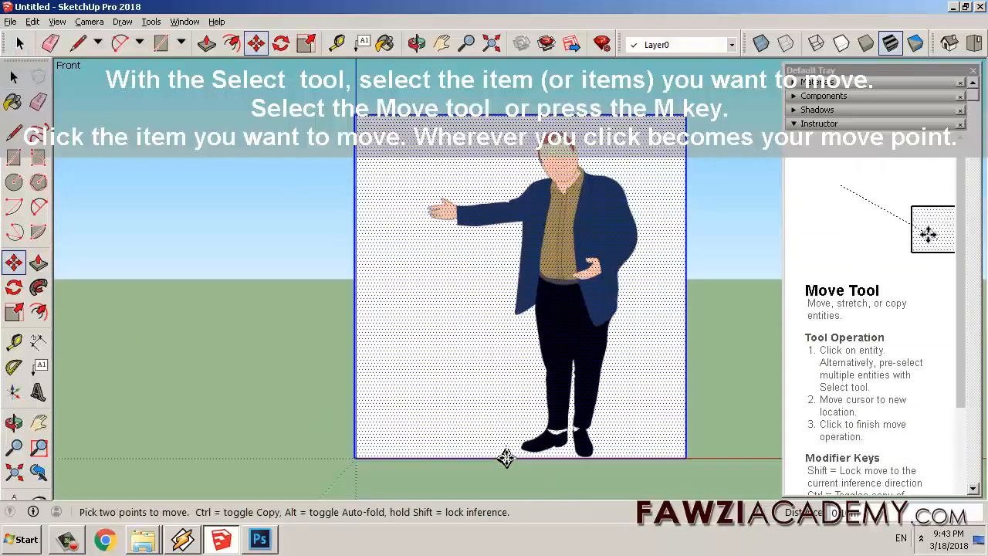
{"action": "left_click", "coordinate": [505, 458]}
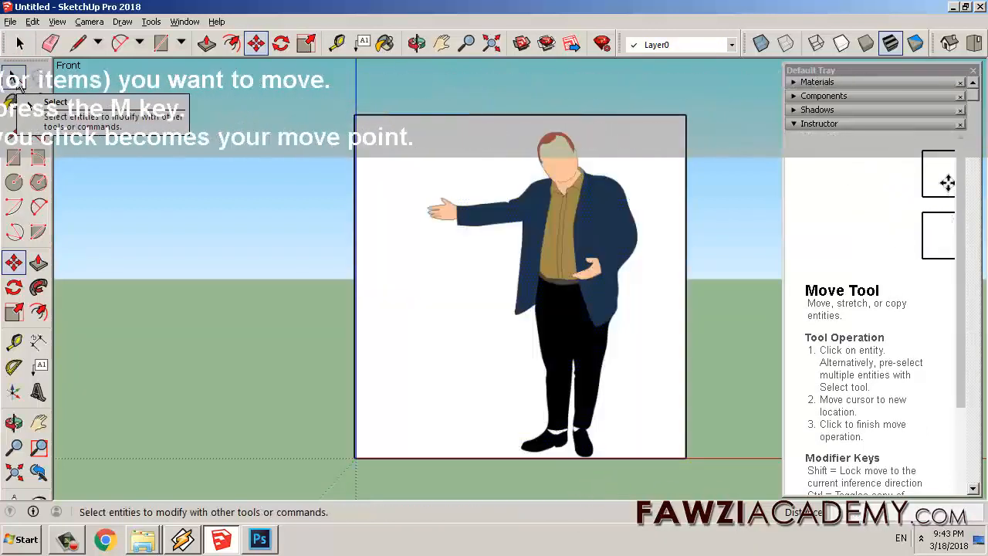
Select the whole face and start making it a component with Always face camera and Shadows face sun enabled
{"action": "left_click", "coordinate": [13, 76]}
{"action": "left_click_drag", "start_coordinate": [281, 99], "coordinate": [733, 466]}
{"action": "right_click", "coordinate": [687, 406]}
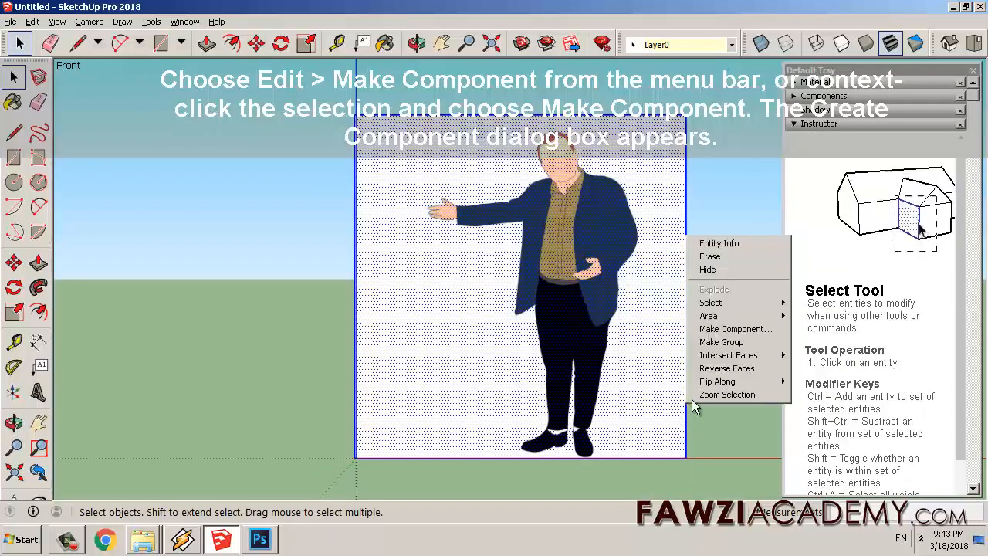
{"action": "left_click", "coordinate": [733, 328]}
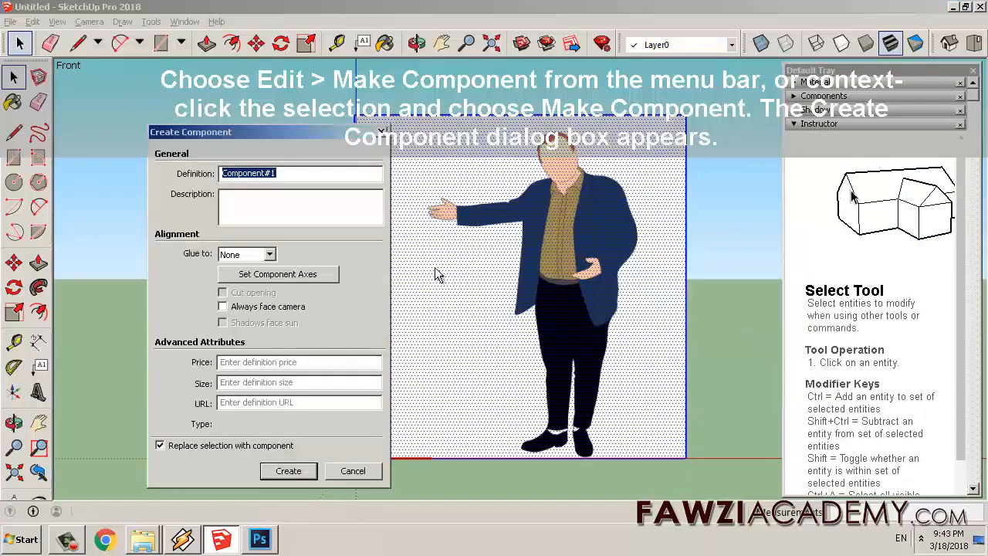
{"action": "left_click", "coordinate": [224, 306]}
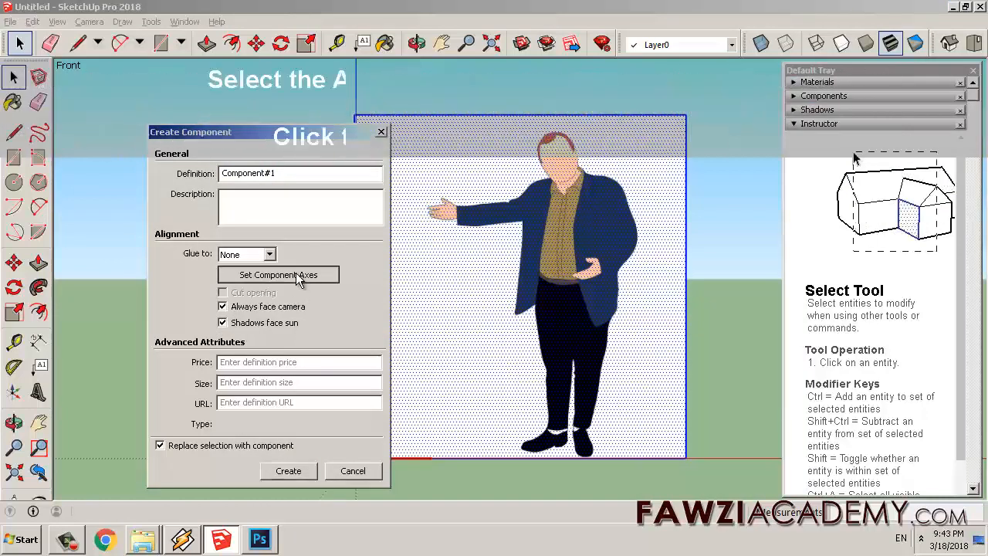
Set the component axes' origin at the man's feet and create the component
{"action": "left_click", "coordinate": [324, 274]}
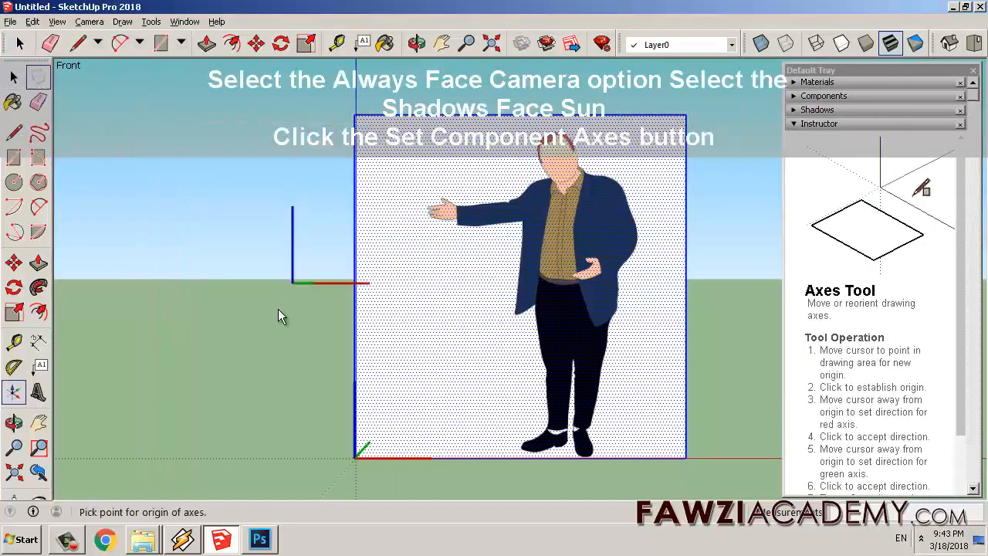
{"action": "double_click", "coordinate": [553, 438]}
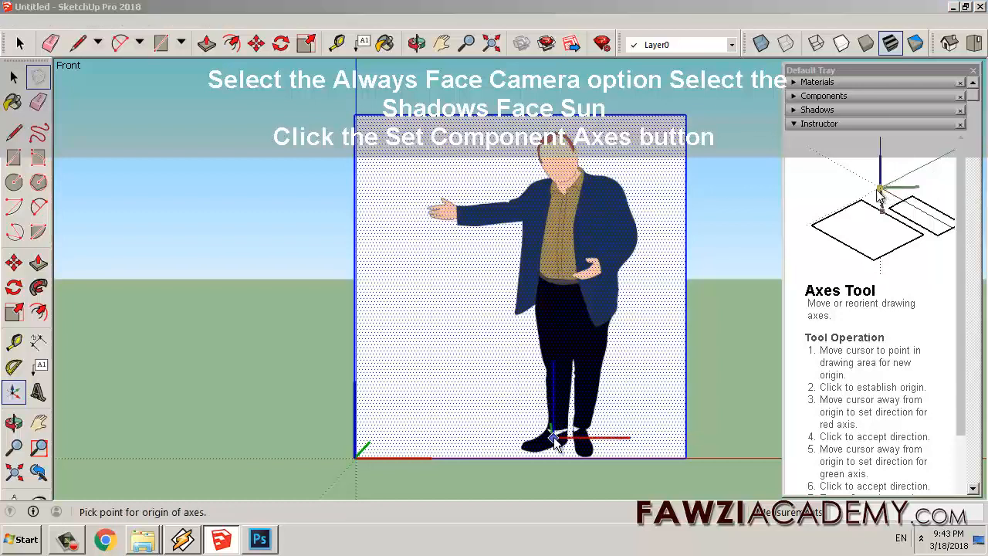
{"action": "left_click", "coordinate": [288, 471]}
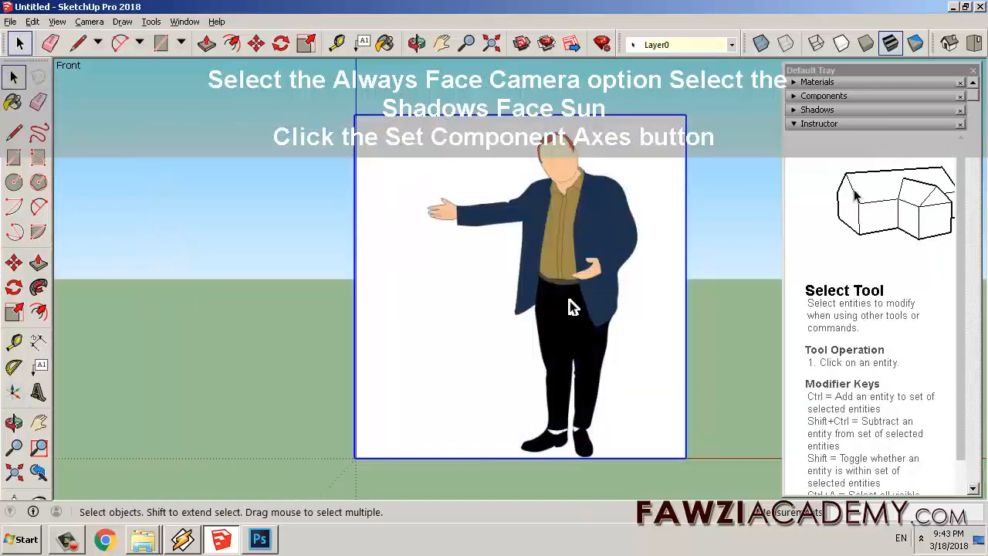
Turn on shadows for the model and inspect the component's shadow from different angles
{"action": "left_click", "coordinate": [415, 44]}
{"action": "left_click_drag", "start_coordinate": [652, 413], "coordinate": [403, 456]}
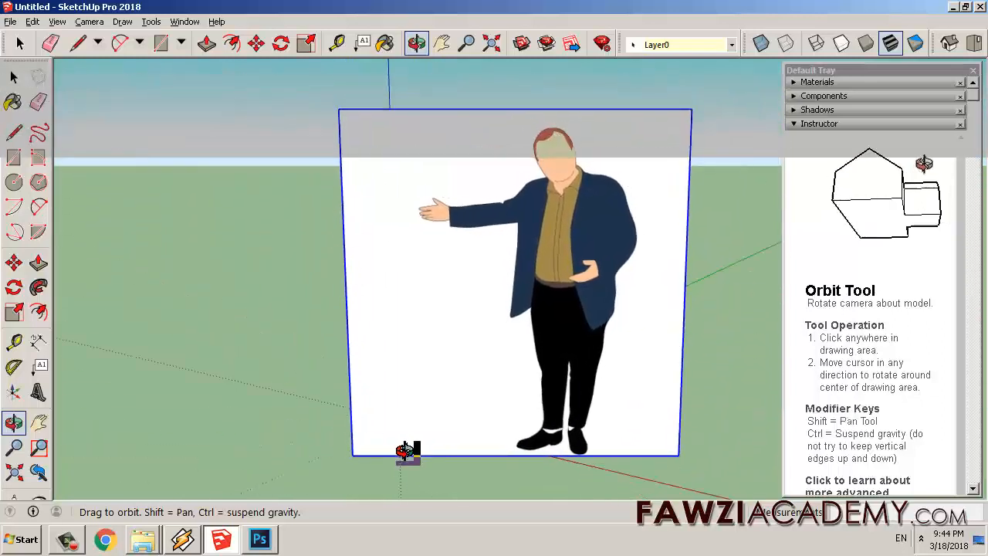
{"action": "left_click", "coordinate": [70, 26]}
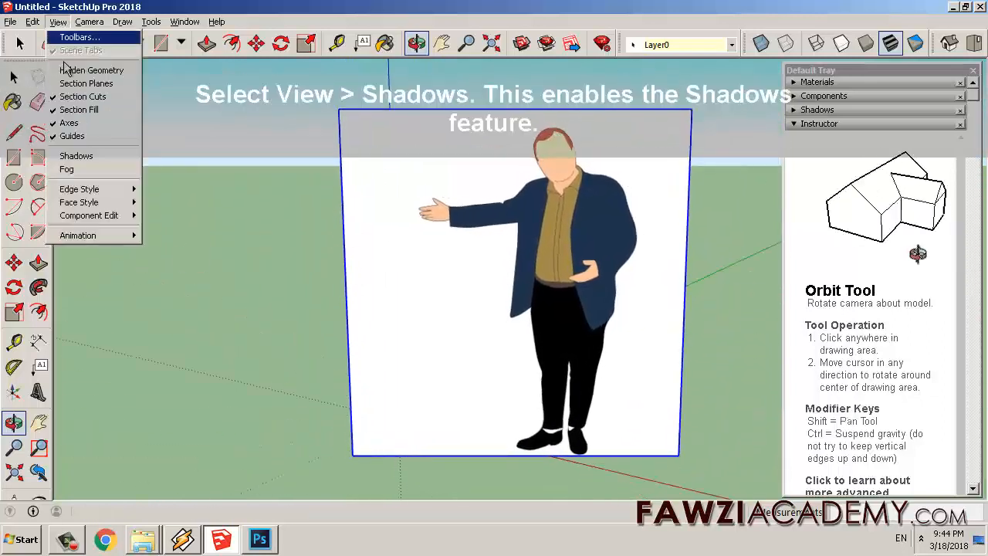
{"action": "left_click", "coordinate": [65, 158]}
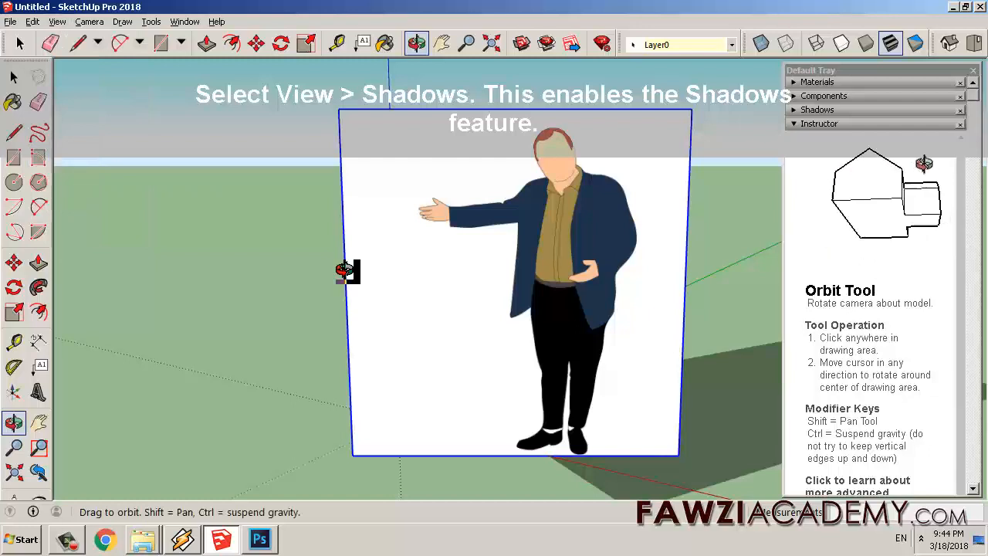
{"action": "left_click_drag", "start_coordinate": [548, 314], "coordinate": [720, 439]}
{"action": "key", "text": "space"}
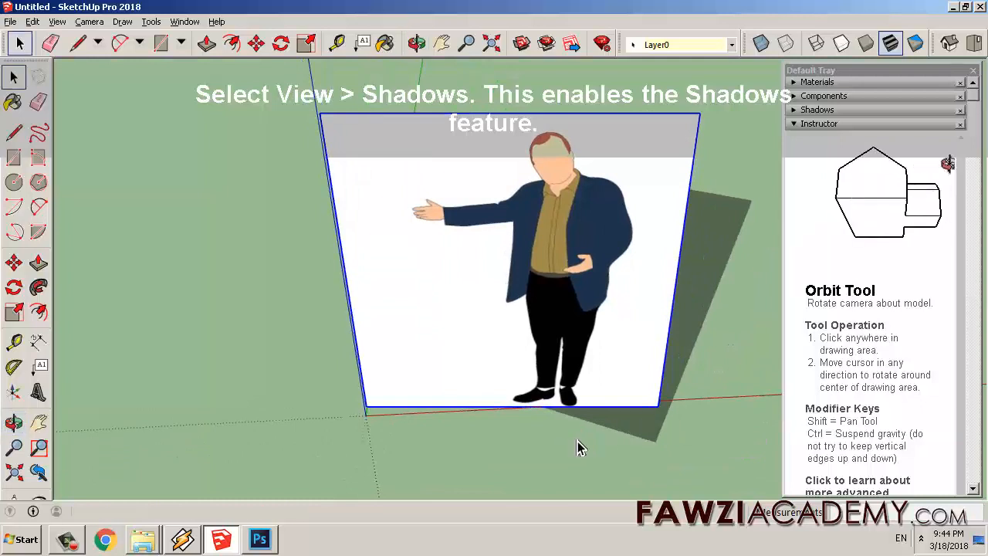
In the standard Front view, open the man component for editing and select all of its geometry
{"action": "left_click", "coordinate": [102, 22]}
{"action": "mouse_move", "coordinate": [147, 68]}
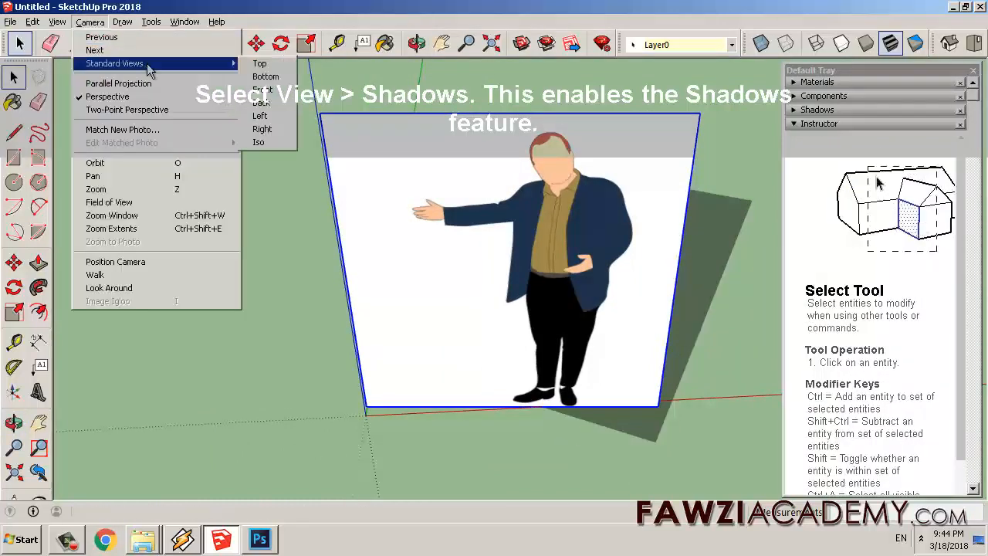
{"action": "left_click", "coordinate": [262, 89]}
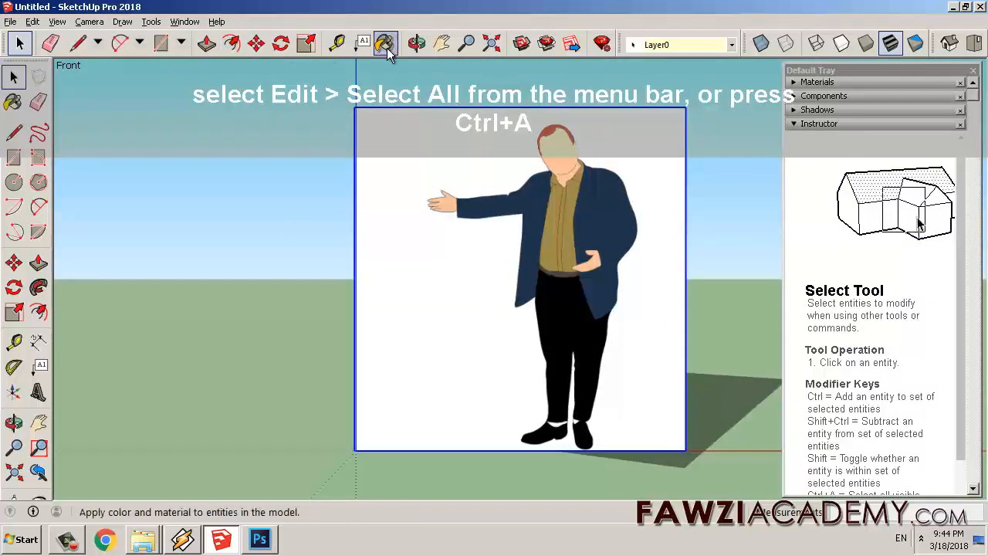
{"action": "left_click", "coordinate": [465, 44]}
{"action": "left_click_drag", "start_coordinate": [615, 365], "coordinate": [606, 331]}
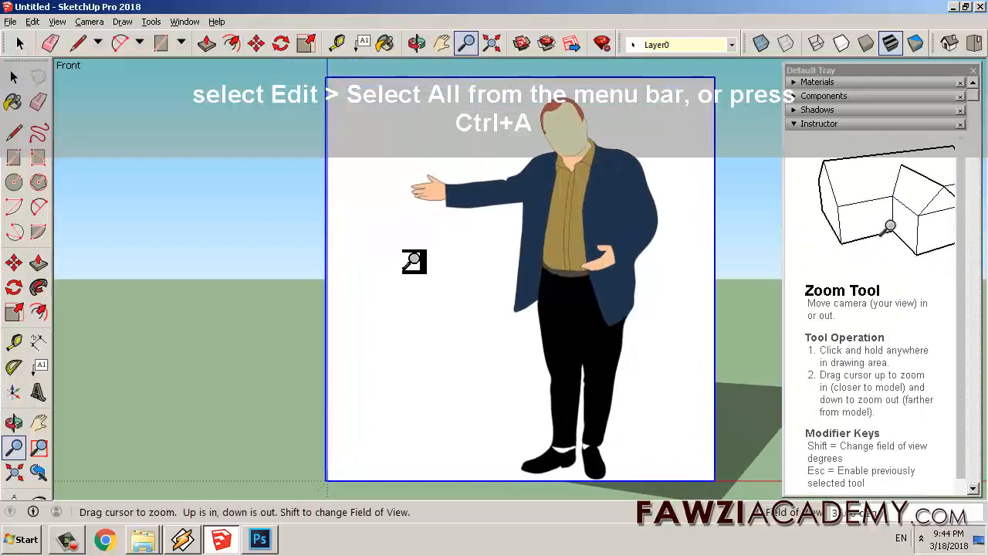
{"action": "key", "text": "space"}
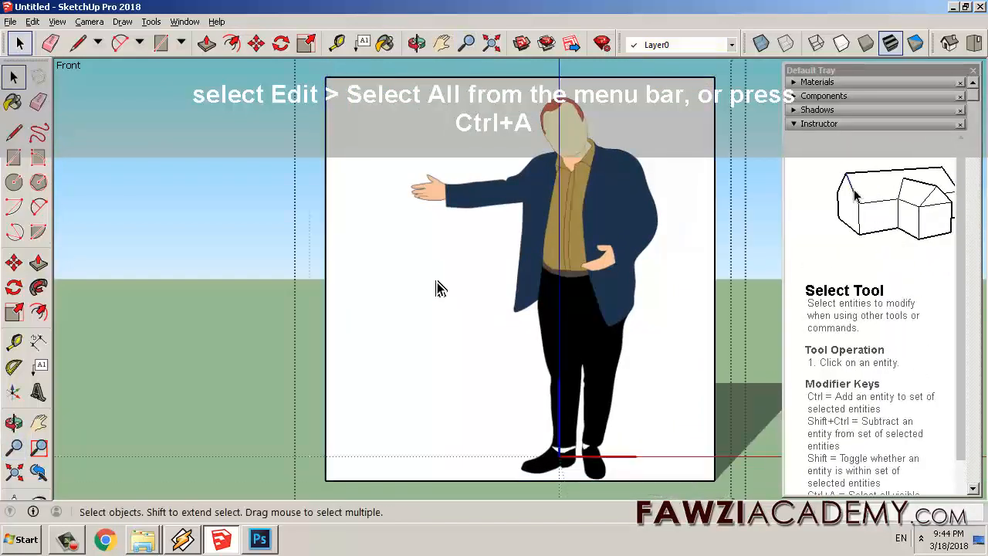
{"action": "key", "text": "ctrl+a"}
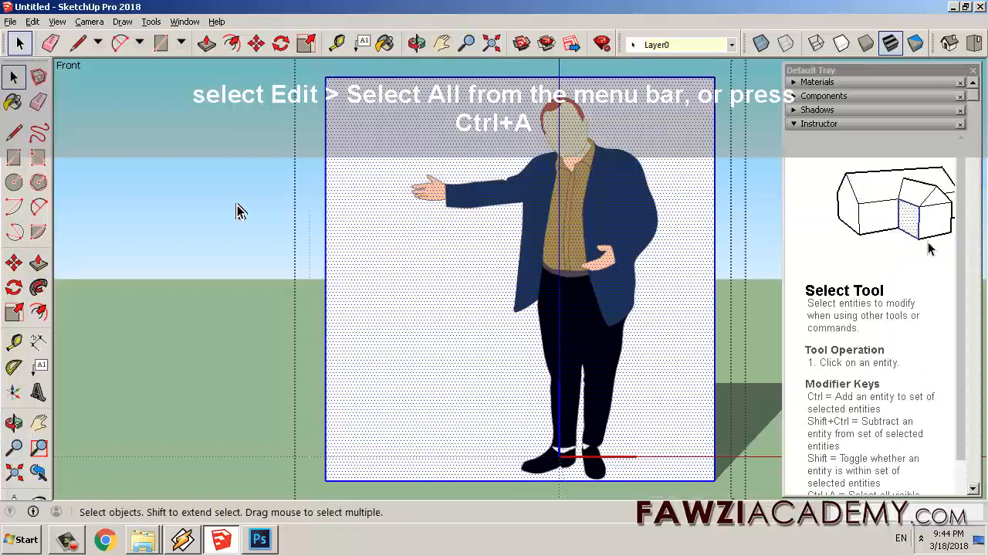
Trace a closed outline around the man with the Freehand tool and delete the white face area outside it
{"action": "left_click", "coordinate": [38, 132]}
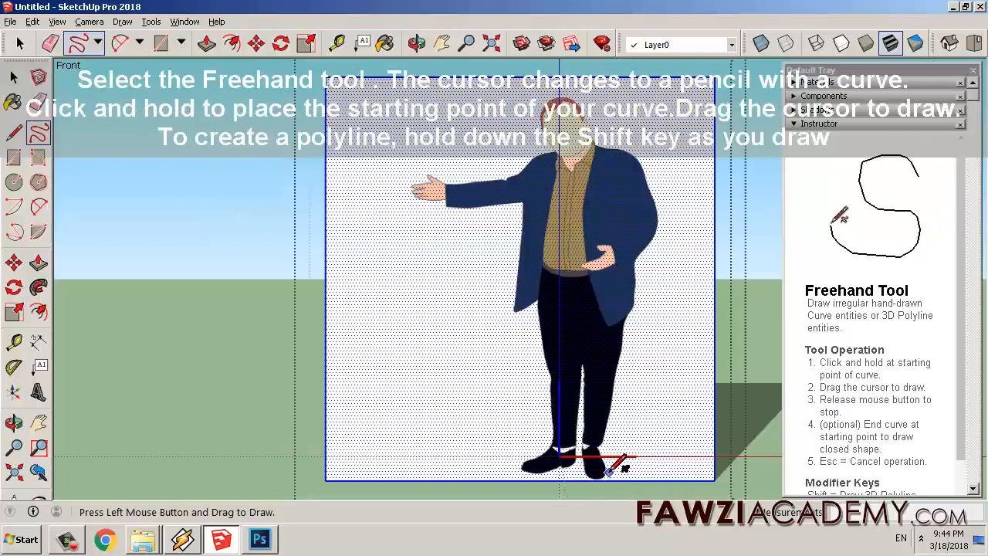
{"action": "left_click_drag", "start_coordinate": [607, 441], "coordinate": [634, 315]}
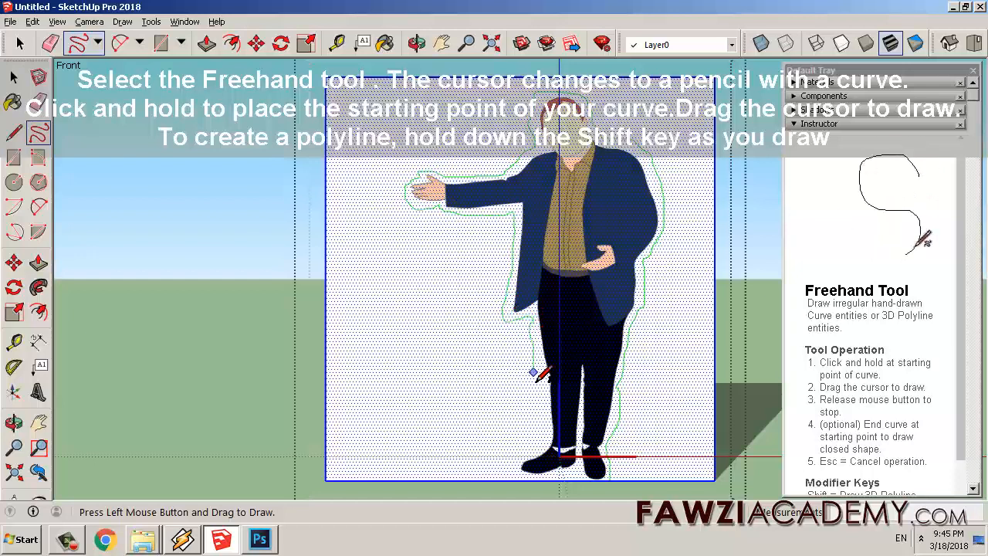
{"action": "left_click_drag", "start_coordinate": [533, 480], "coordinate": [535, 480]}
{"action": "key", "text": "space"}
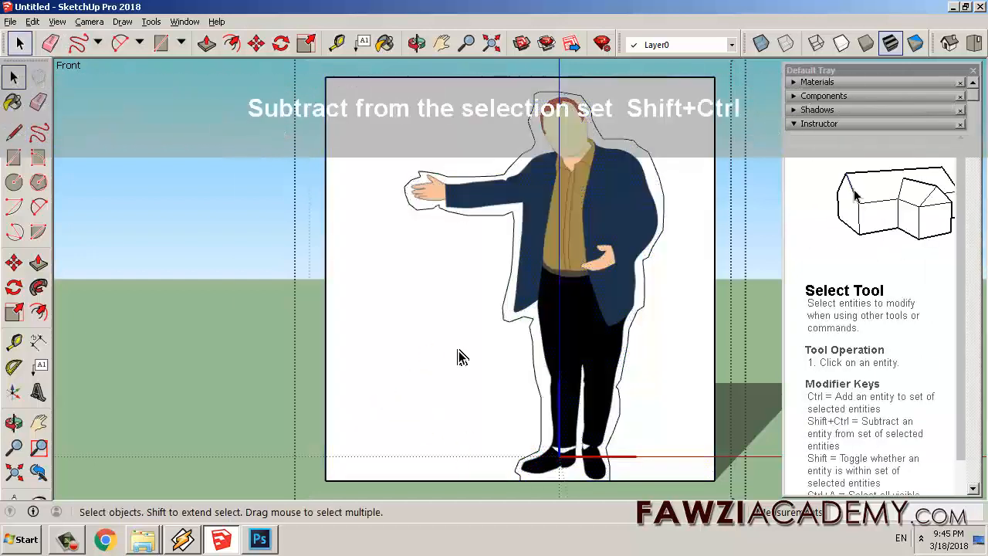
{"action": "left_click", "coordinate": [512, 375]}
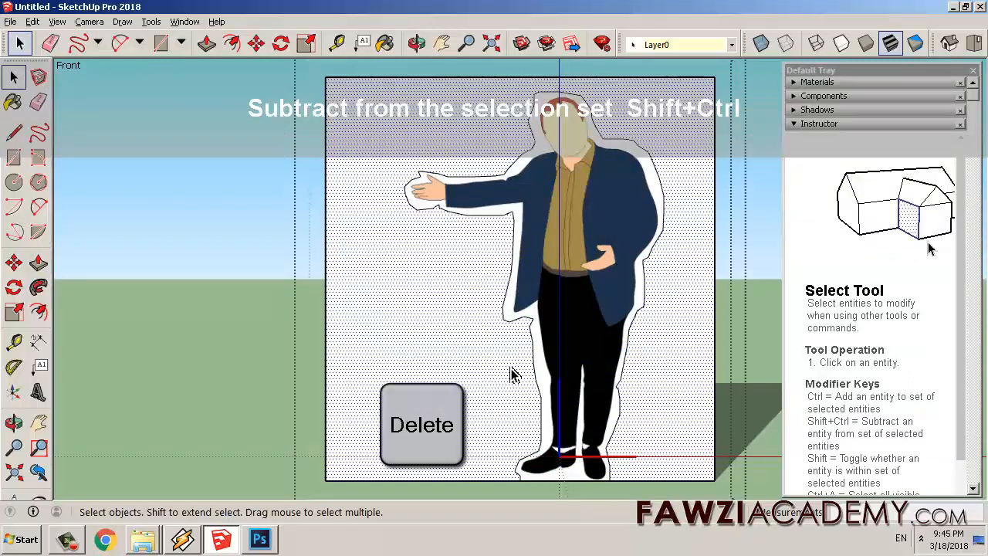
{"action": "key", "text": "Delete"}
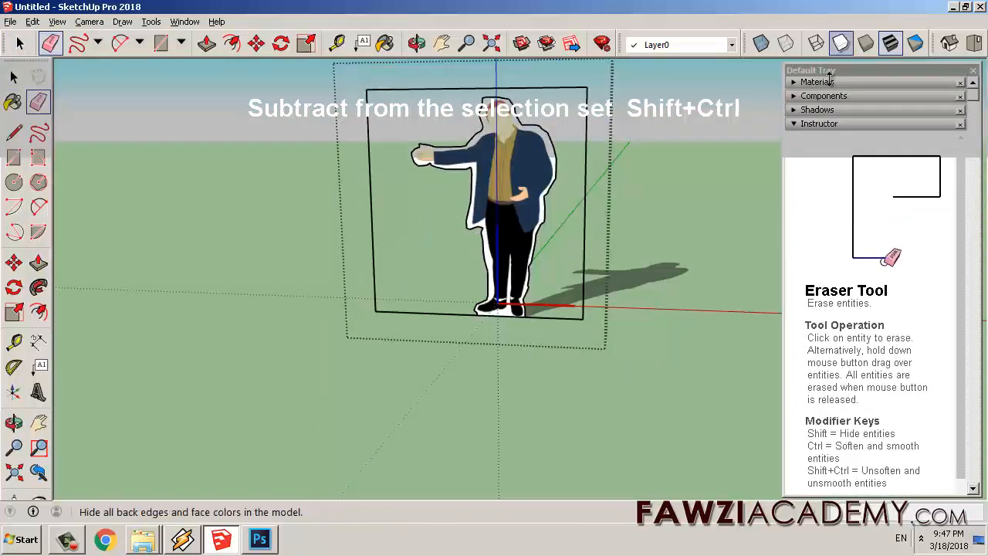
Open the man-2749712_1920 material from the In Model materials for editing
{"action": "left_click", "coordinate": [807, 81]}
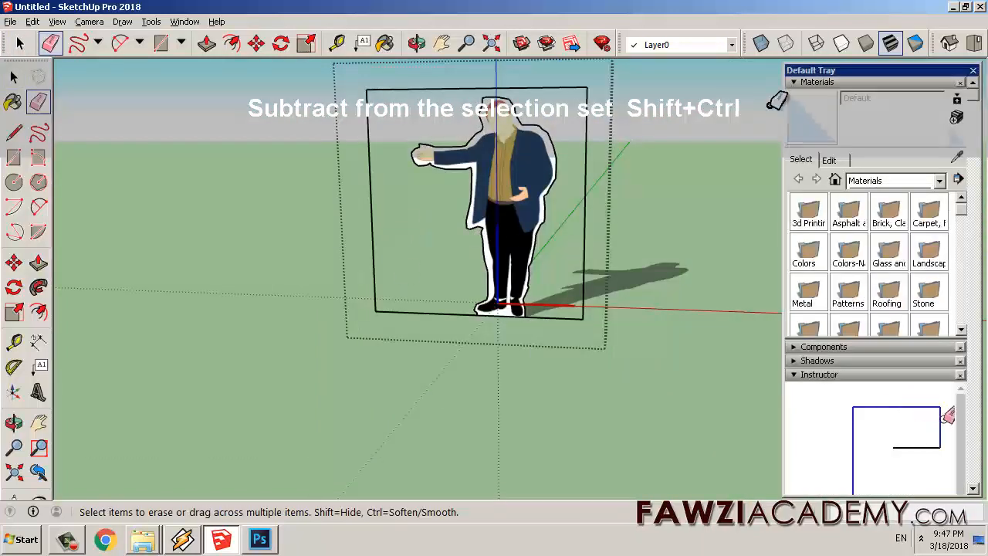
{"action": "left_click", "coordinate": [831, 160]}
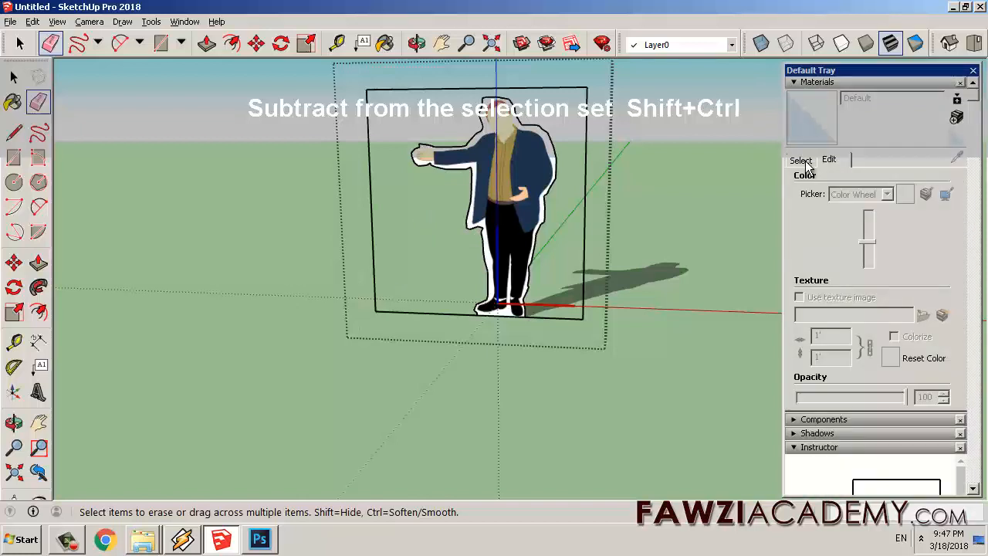
{"action": "left_click", "coordinate": [802, 160]}
{"action": "left_click", "coordinate": [834, 180]}
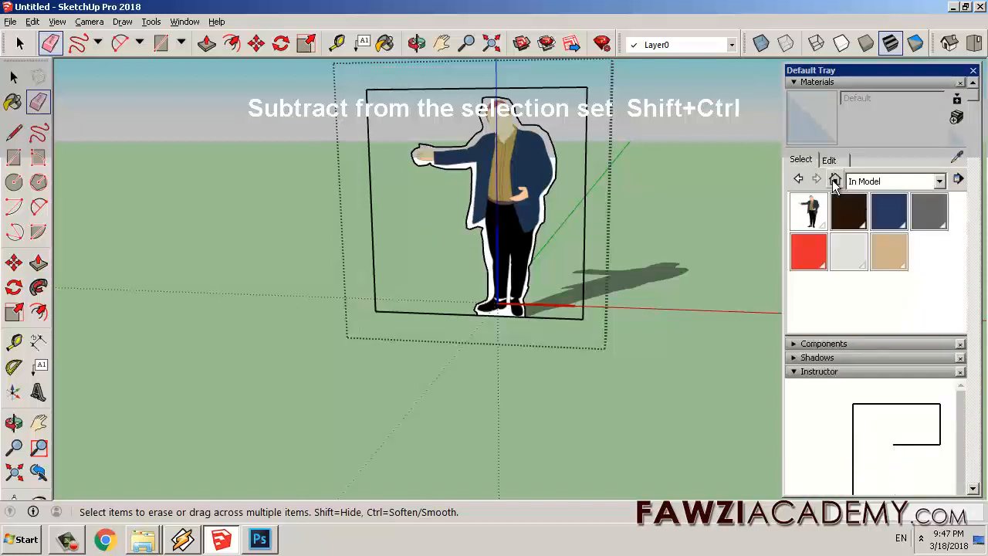
{"action": "double_click", "coordinate": [815, 223]}
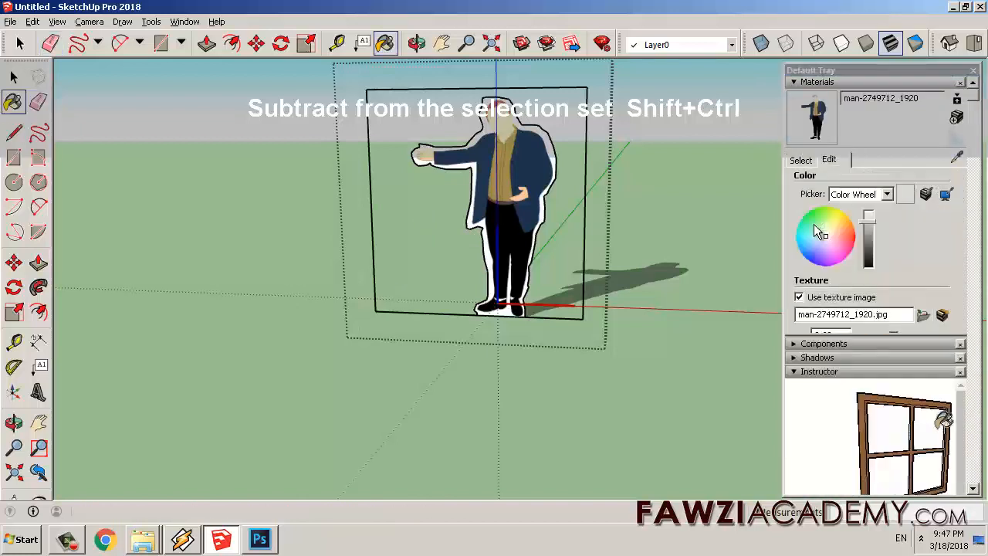
In Photoshop, cut the white background out of a duplicate of the man's layer with the Magic Wand and hide the Background layer
{"action": "left_click", "coordinate": [261, 540]}
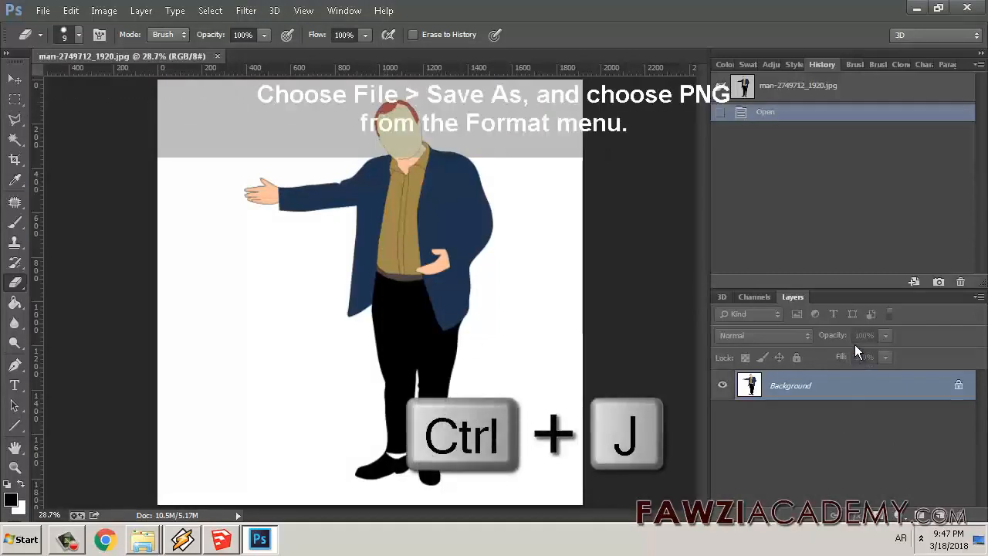
{"action": "key", "text": "ctrl+j"}
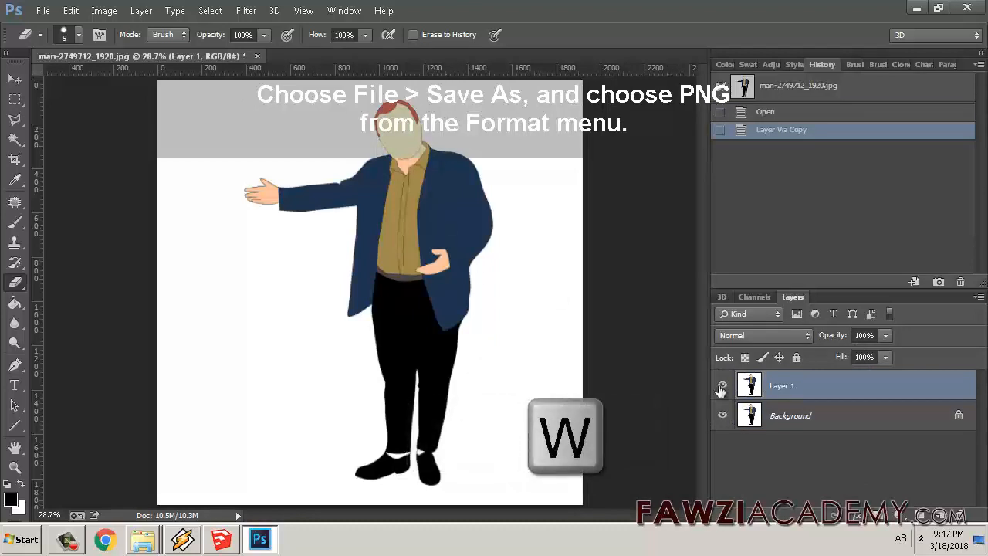
{"action": "left_click", "coordinate": [14, 139]}
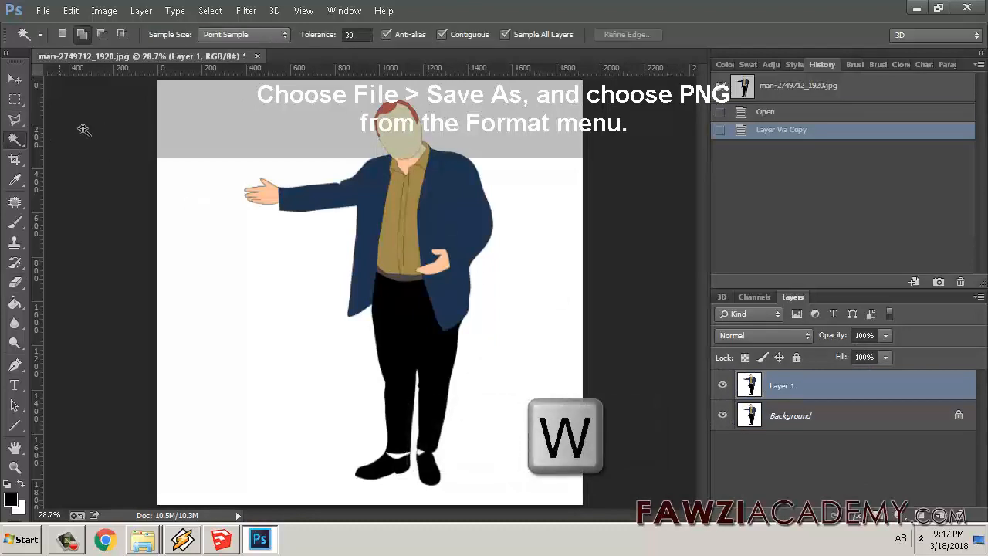
{"action": "left_click", "coordinate": [314, 135]}
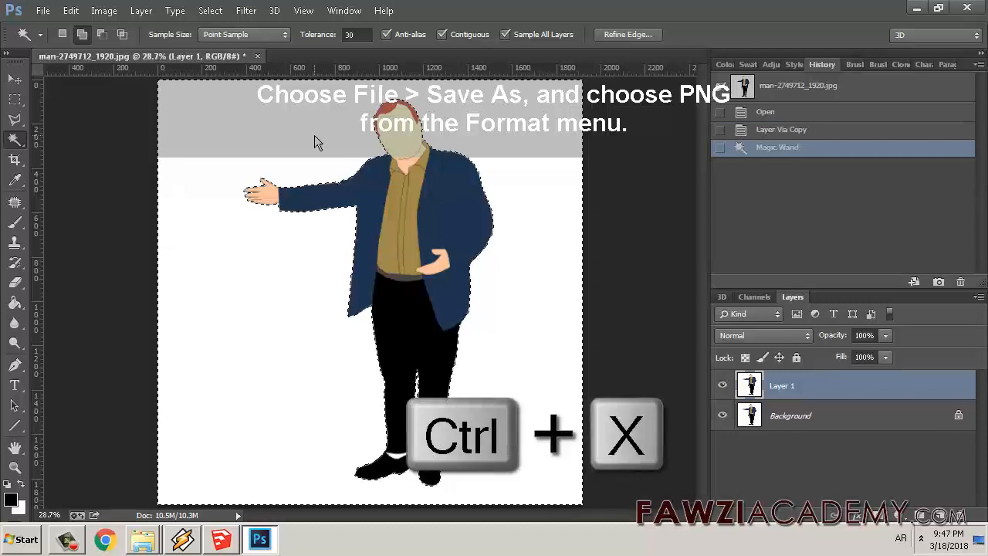
{"action": "key", "text": "ctrl+x"}
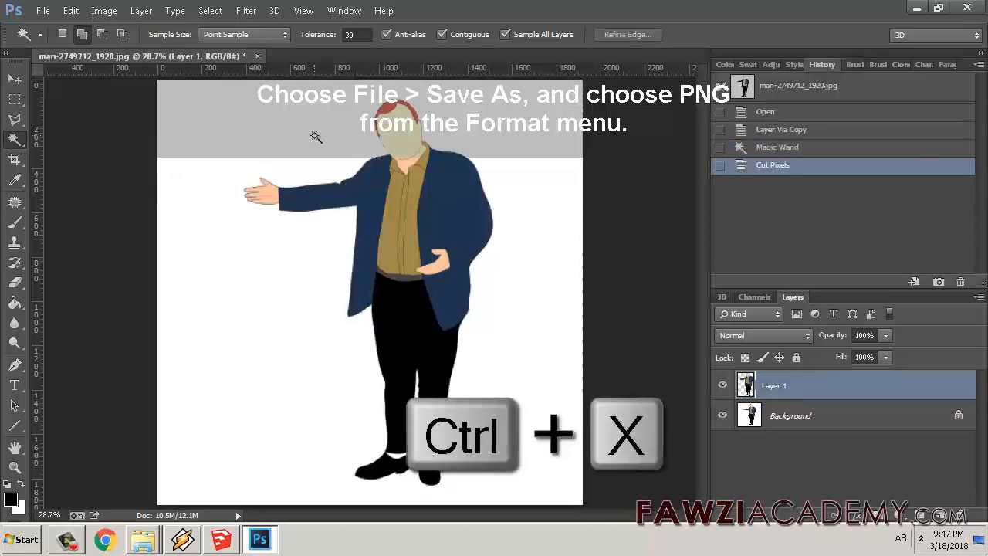
{"action": "left_click", "coordinate": [723, 415]}
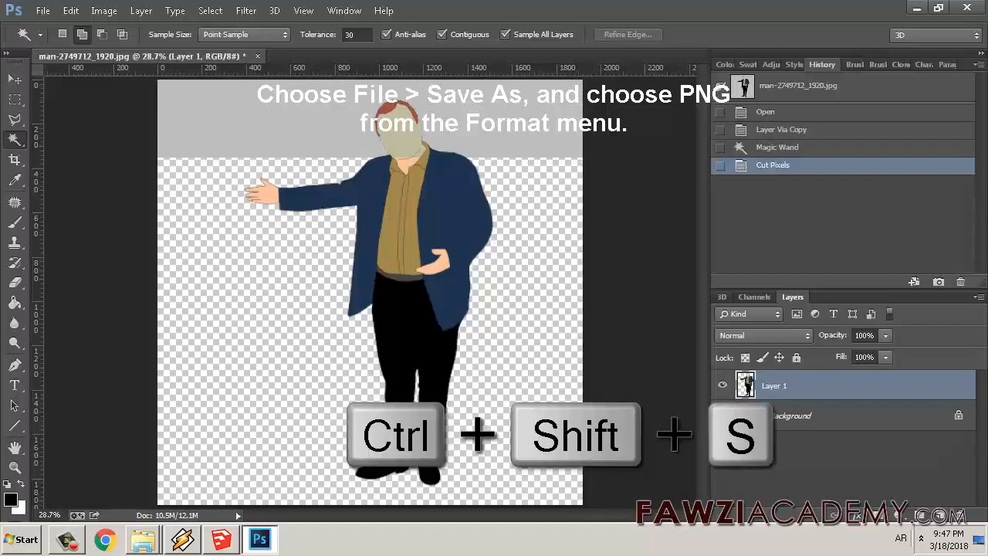
Save the cut-out image as a PNG over MAN_STANDING.png in the fawziacademy folder, with compression None / Fast
{"action": "left_click", "coordinate": [43, 10]}
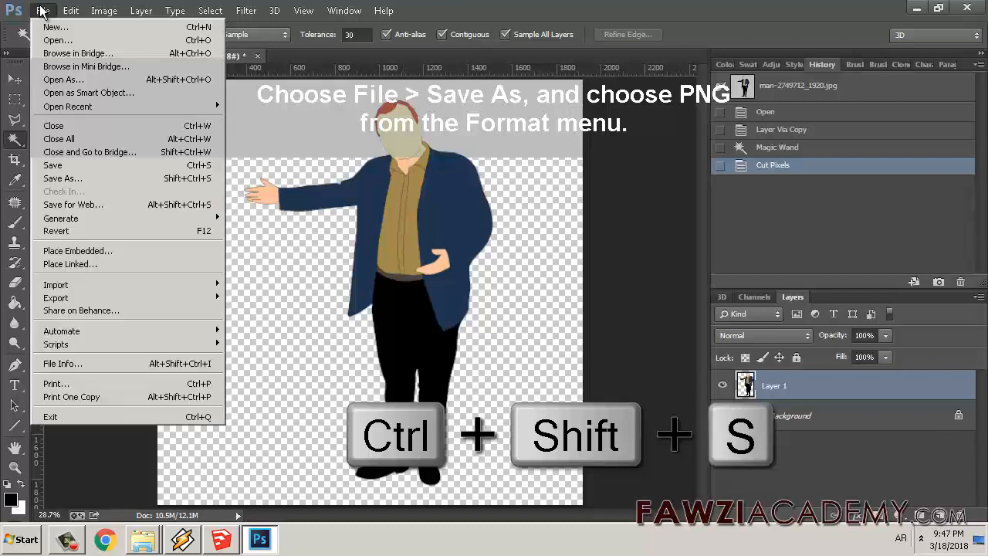
{"action": "left_click", "coordinate": [66, 179]}
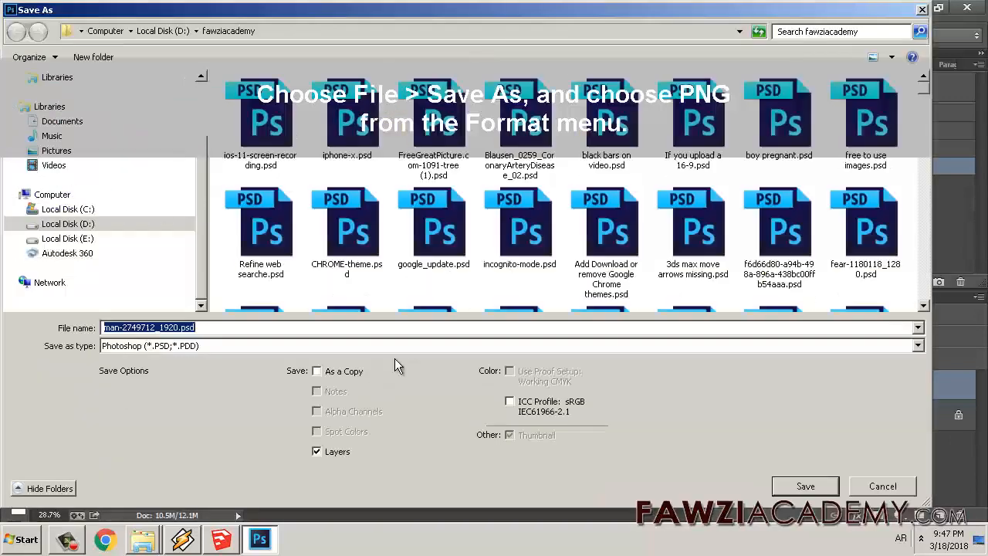
{"action": "left_click", "coordinate": [918, 346]}
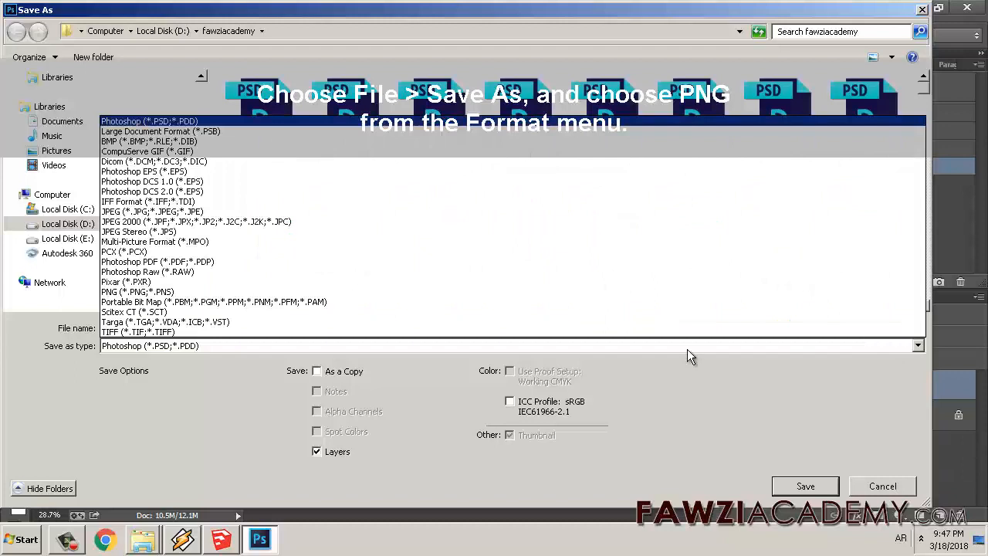
{"action": "left_click", "coordinate": [141, 291]}
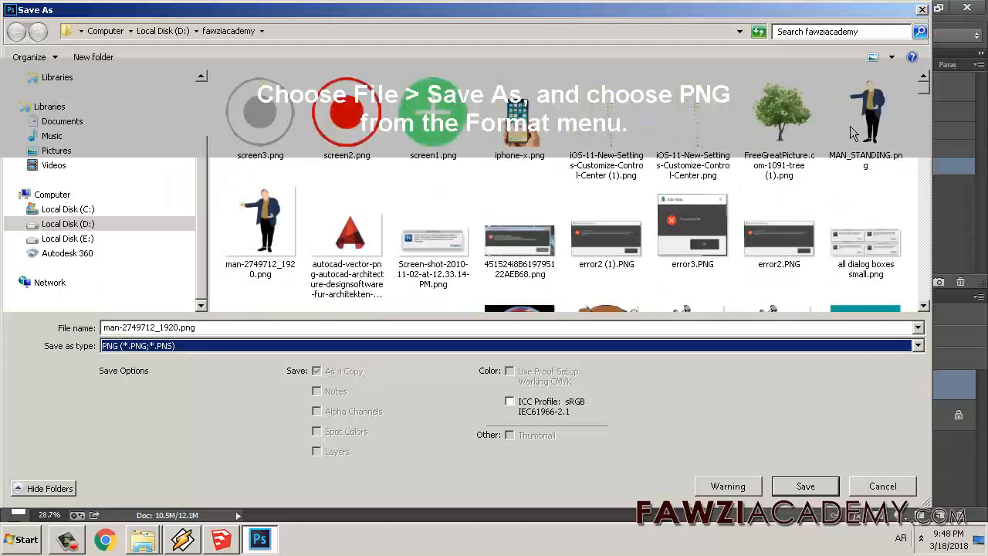
{"action": "left_click", "coordinate": [852, 132]}
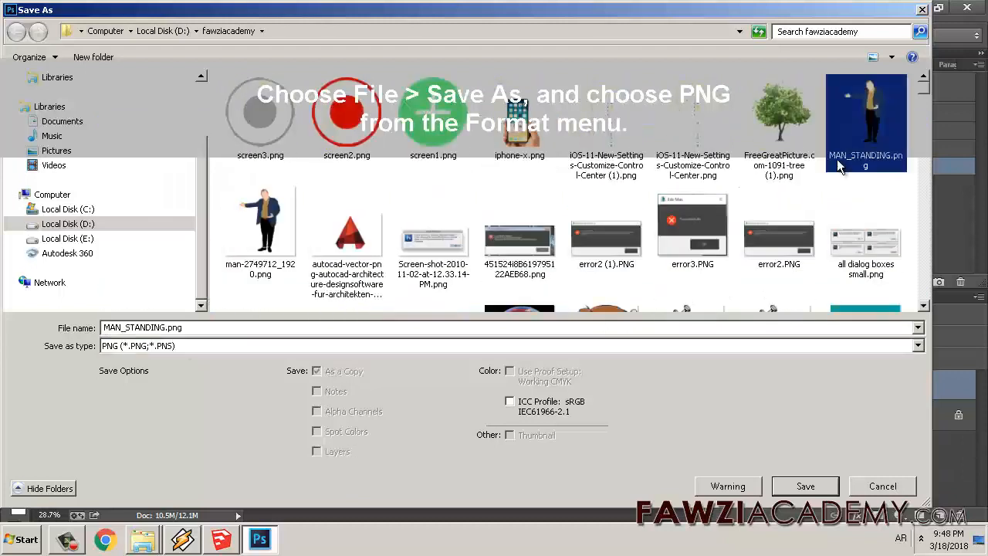
{"action": "left_click", "coordinate": [804, 487]}
{"action": "left_click", "coordinate": [536, 271]}
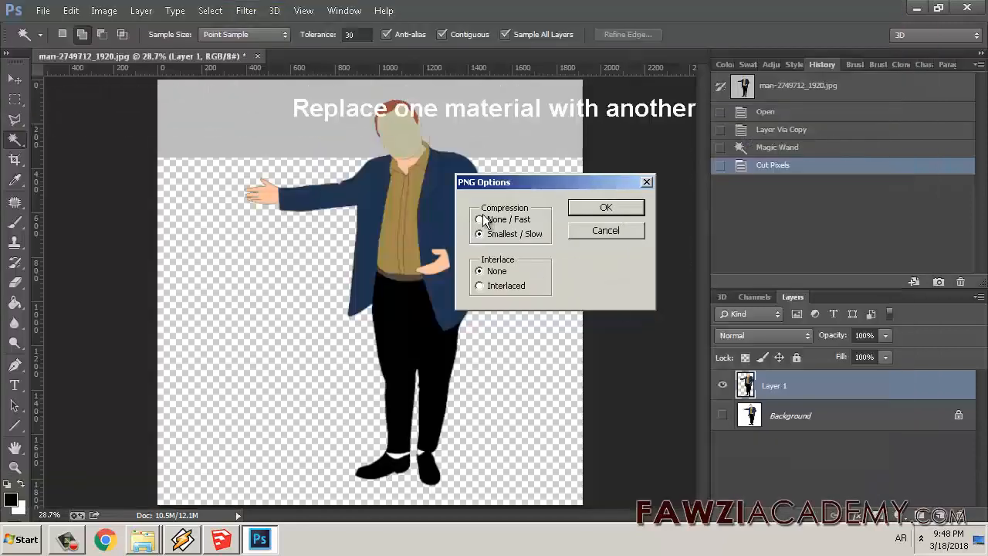
{"action": "left_click", "coordinate": [606, 209]}
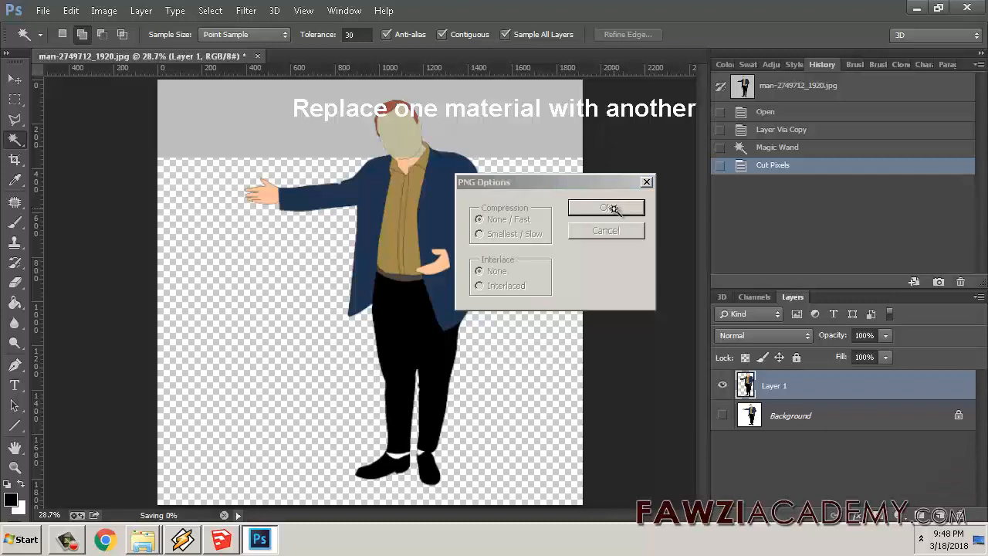
Back in SketchUp, replace the man material's texture image with MAN_STANDING.png
{"action": "left_click", "coordinate": [226, 545]}
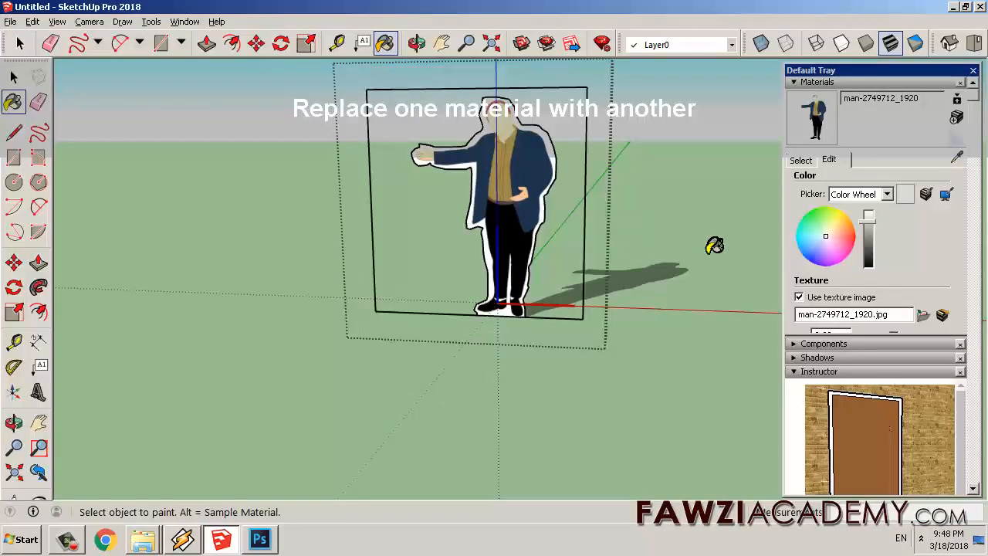
{"action": "left_click", "coordinate": [922, 315]}
{"action": "left_click", "coordinate": [497, 199]}
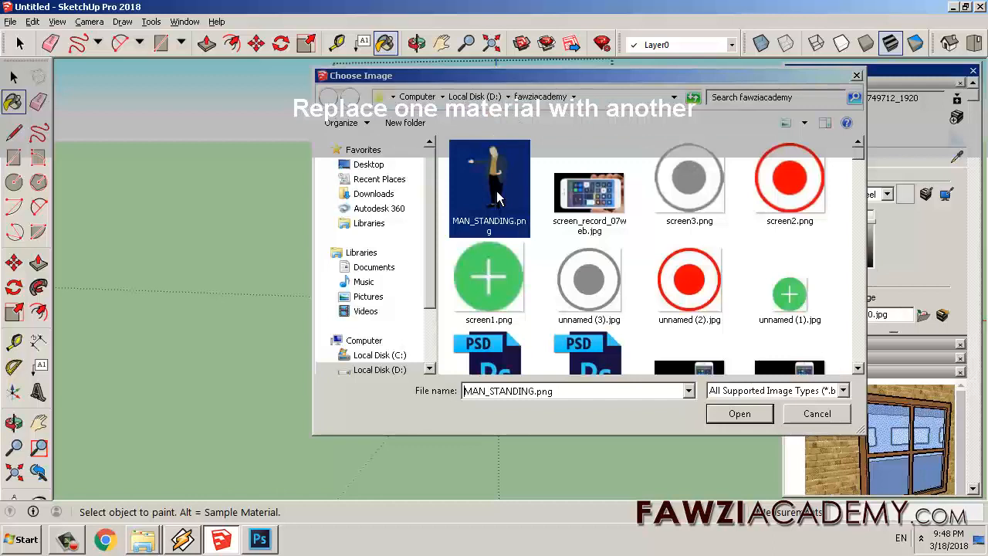
{"action": "left_click", "coordinate": [735, 412]}
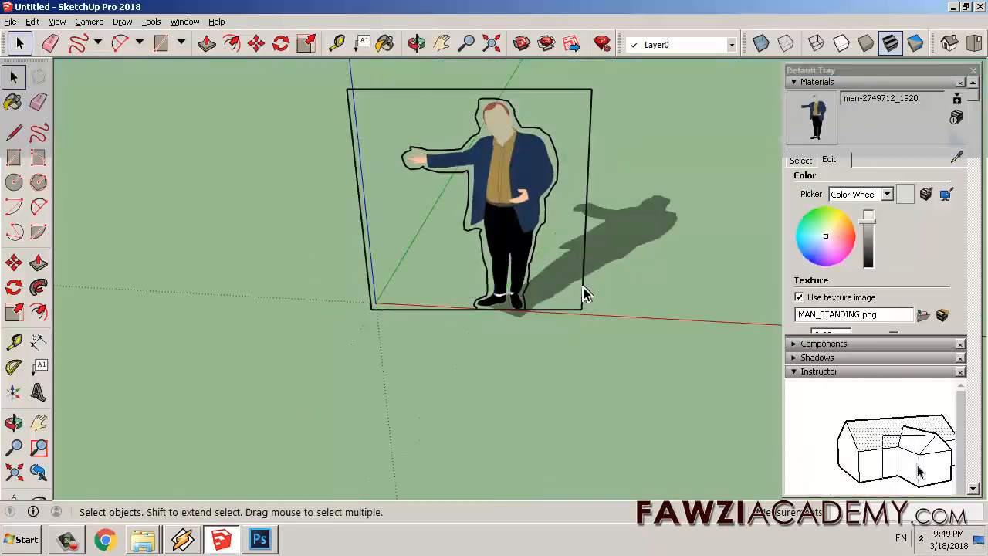
Inside the man component, select the outline and border edges without the face, hide them, and leave the component
{"action": "left_click", "coordinate": [571, 294]}
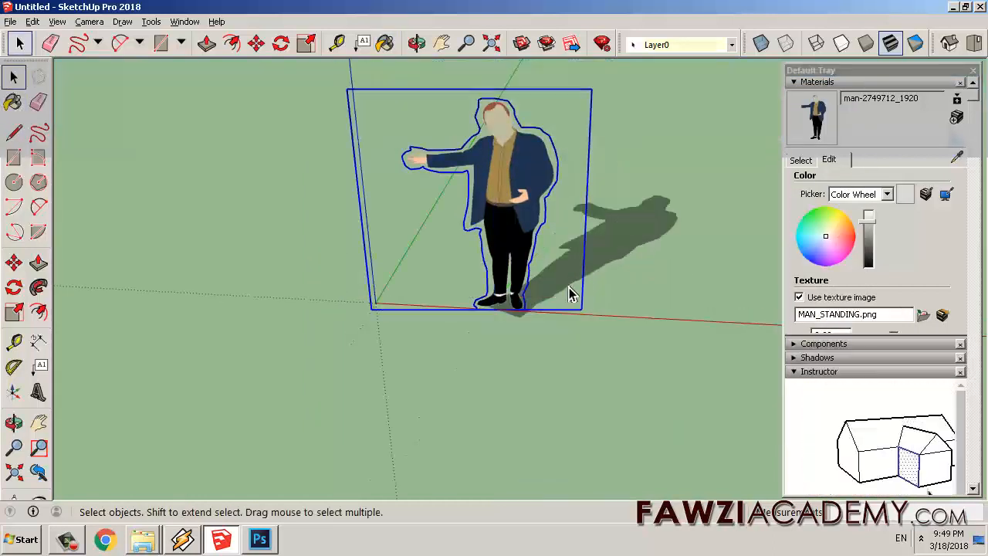
{"action": "left_click", "coordinate": [315, 214]}
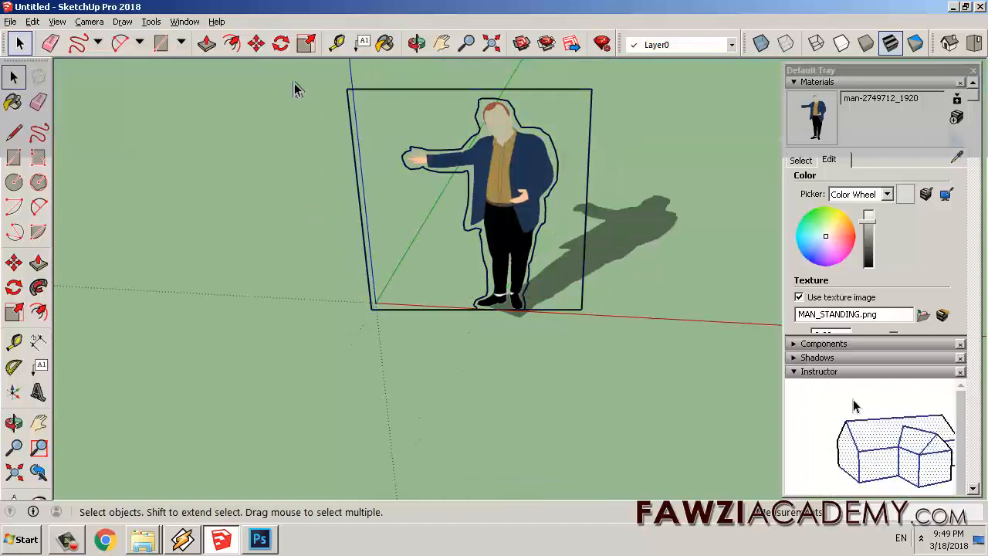
{"action": "triple_click", "coordinate": [420, 93]}
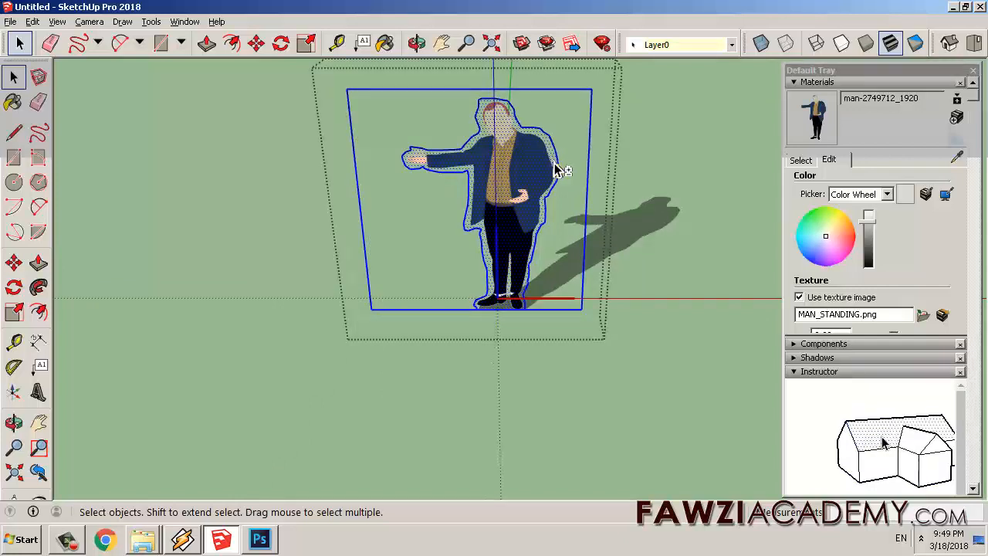
{"action": "right_click", "coordinate": [591, 123]}
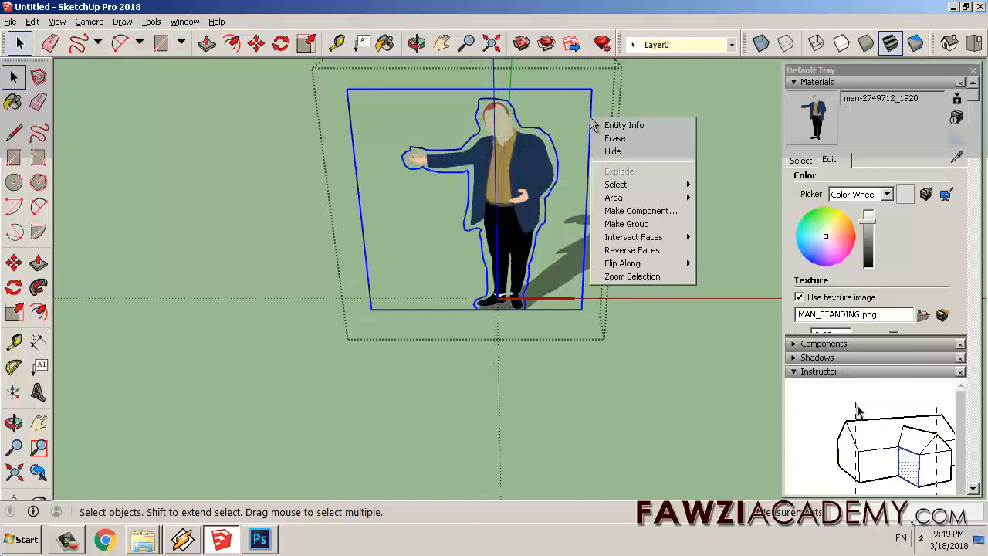
{"action": "left_click", "coordinate": [646, 155]}
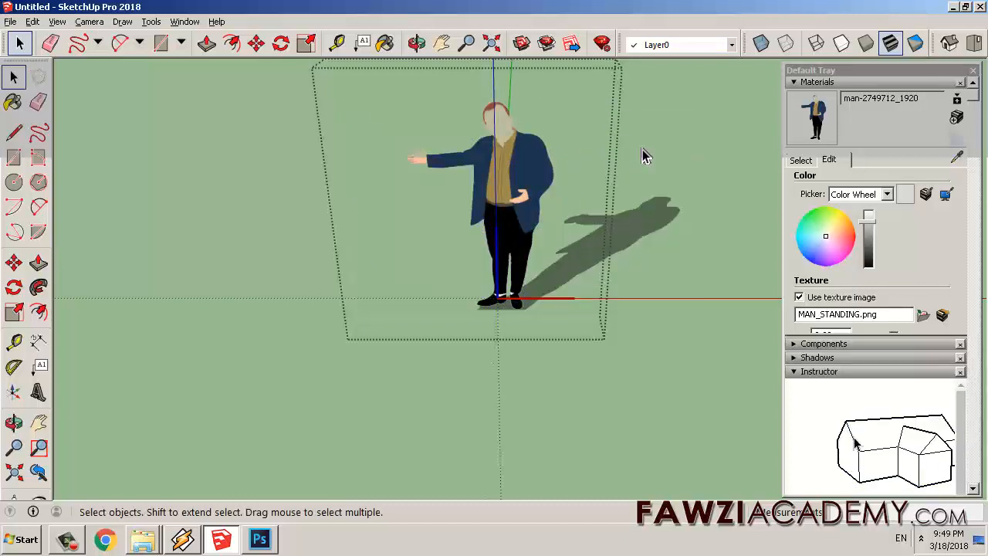
{"action": "left_click", "coordinate": [662, 355]}
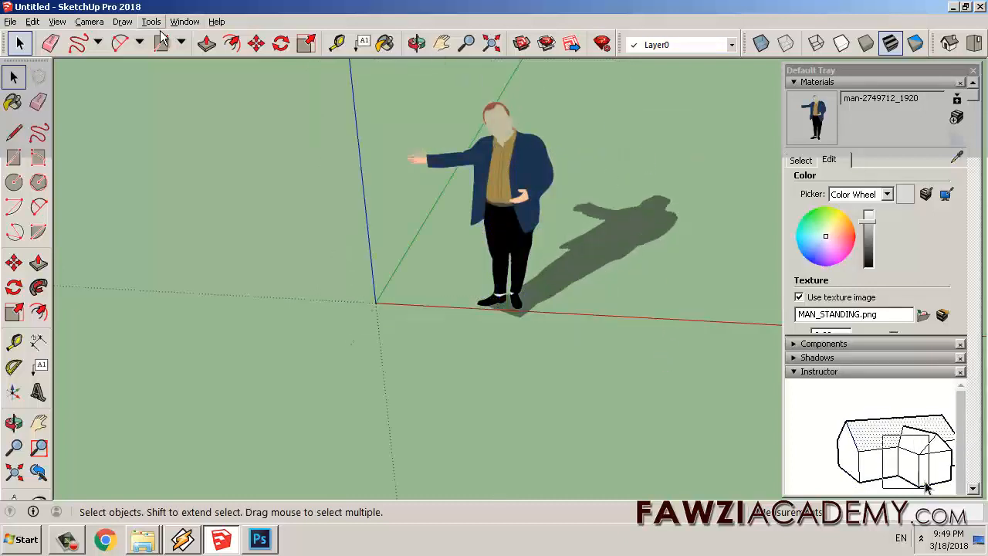